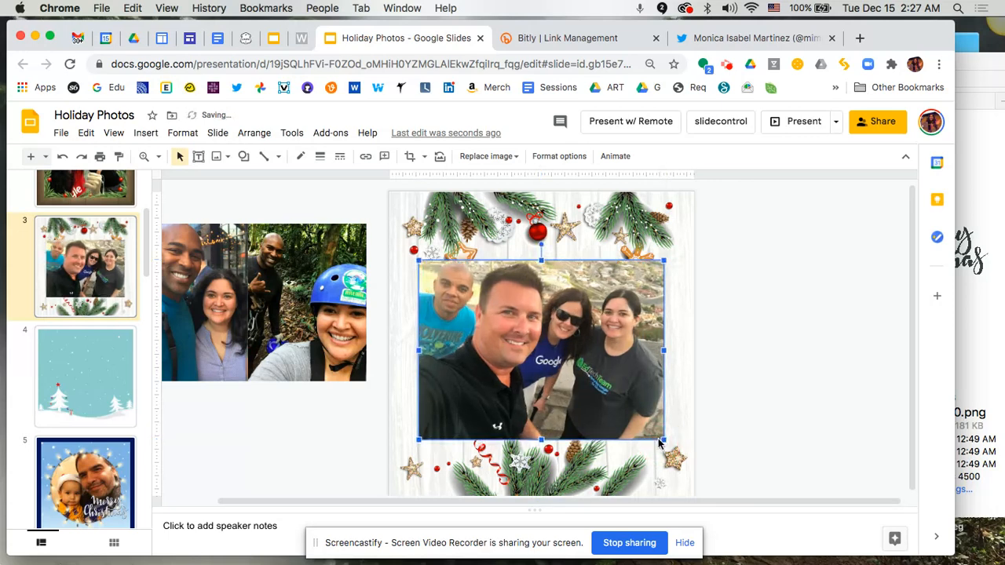
click(619, 214)
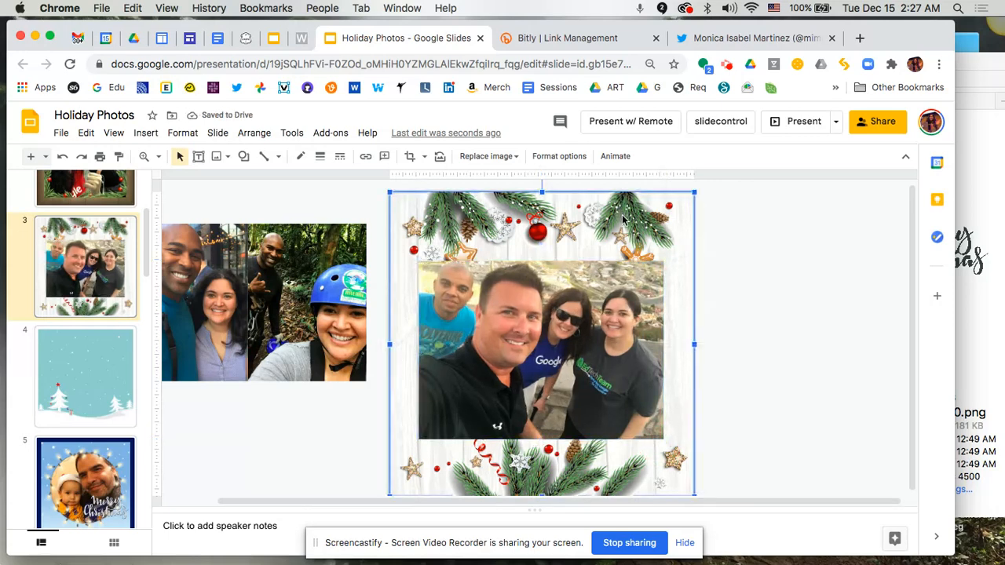
right_click(630, 227)
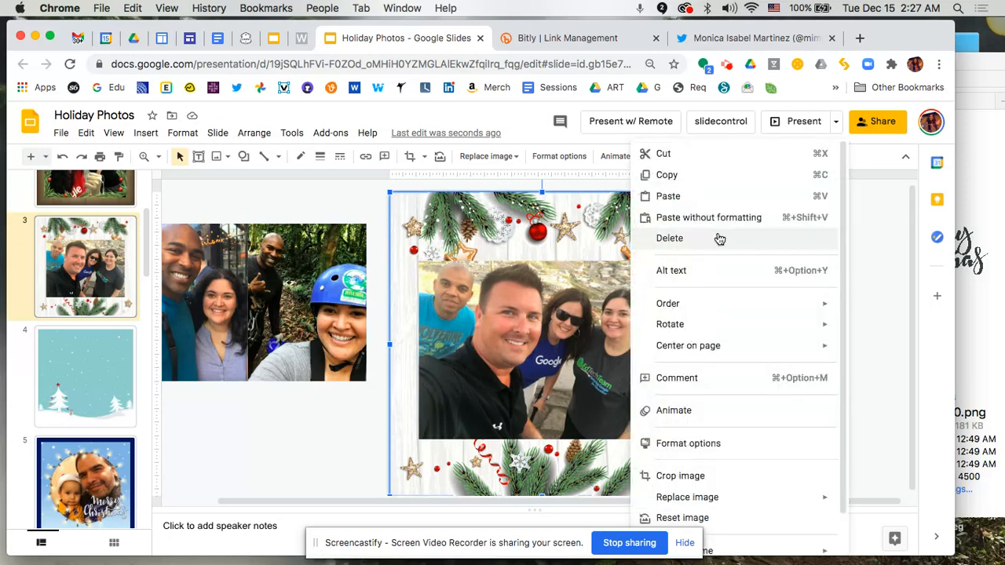
click(512, 357)
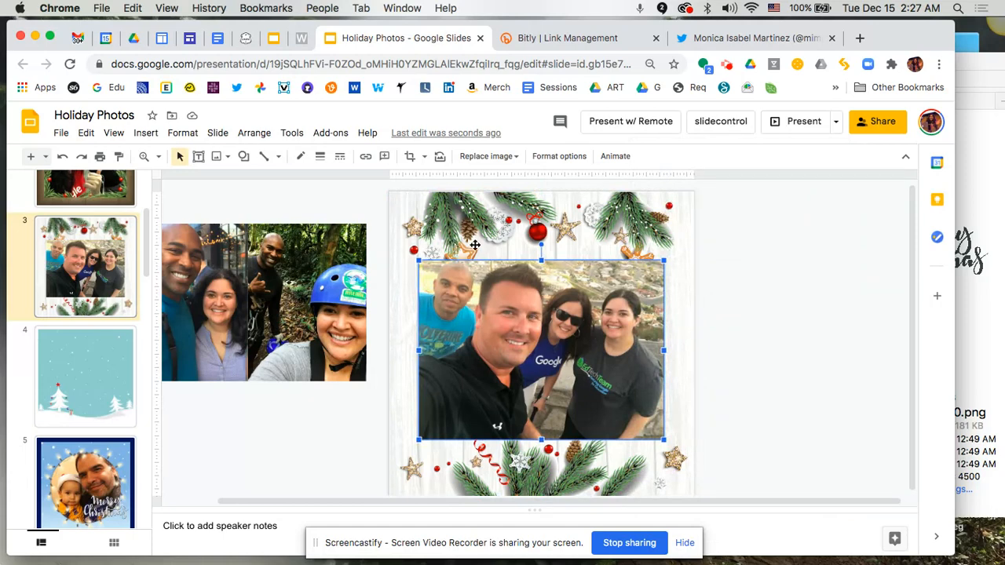
click(636, 213)
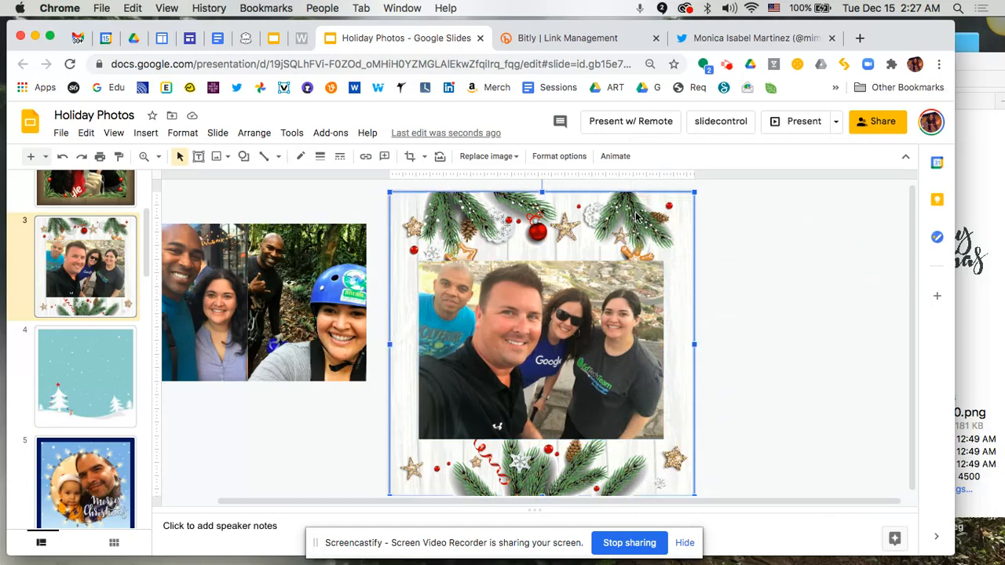
drag(636, 213, 724, 229)
key(super+z)
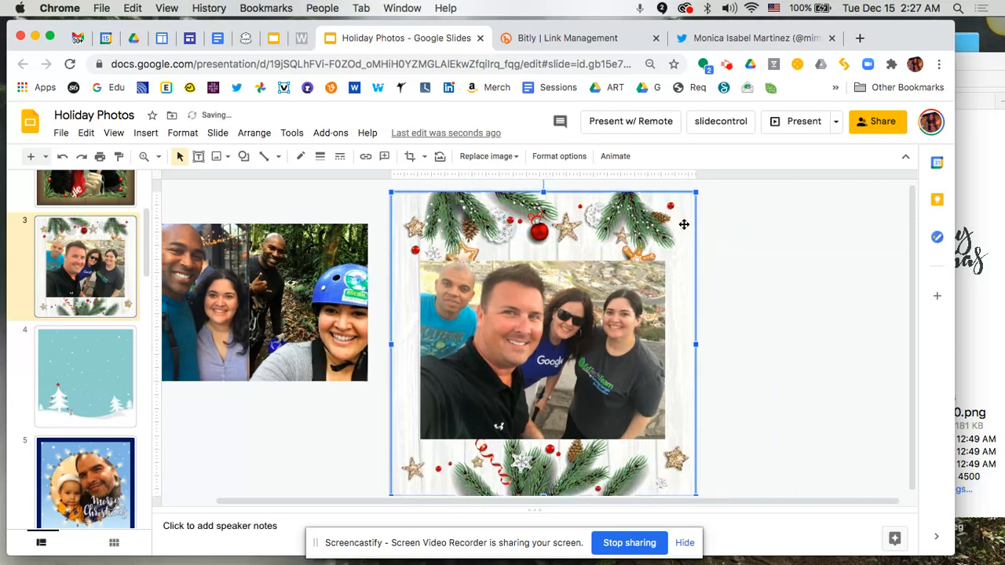
Step: Bring the Christmas frame image in front of the group photo and deselect it
right_click(627, 212)
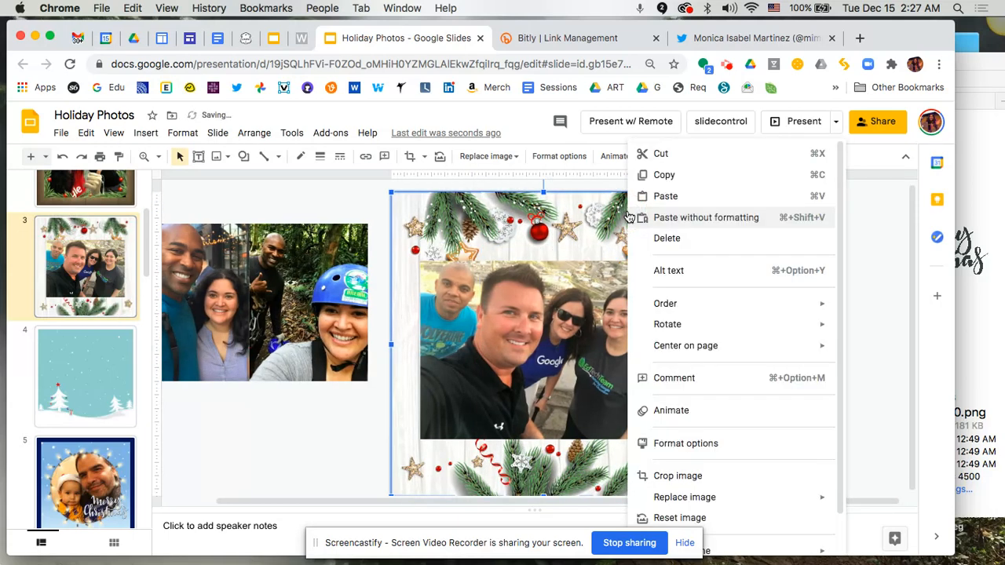
mouse_move(663, 306)
click(576, 309)
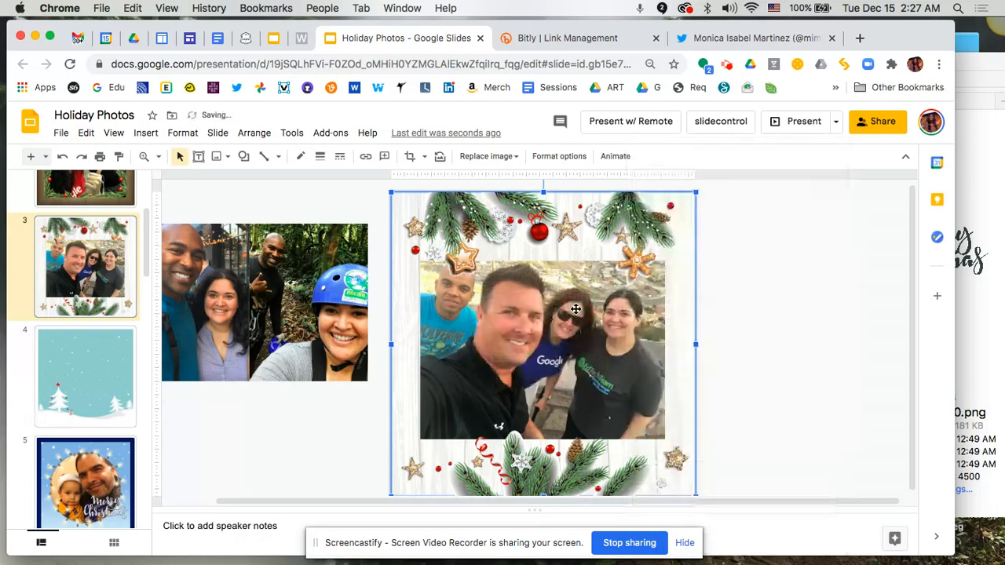
click(748, 333)
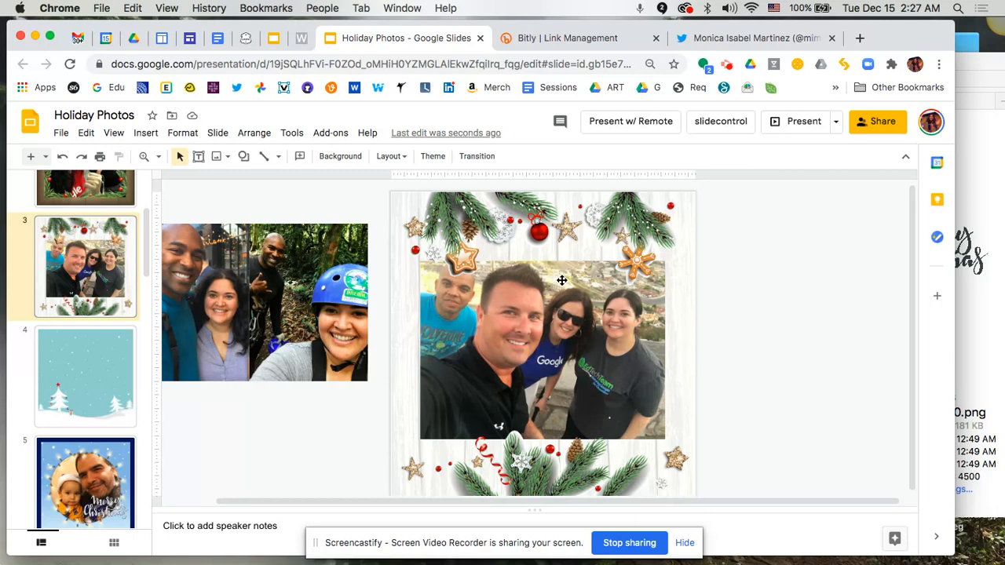
Step: Send the Christmas frame behind the group photo and scale the photo down
click(459, 336)
key(shift+super+Down)
click(459, 336)
key(ctrl+super+j)
key(ctrl+super+j)
key(ctrl+super+j)
key(ctrl+super+j)
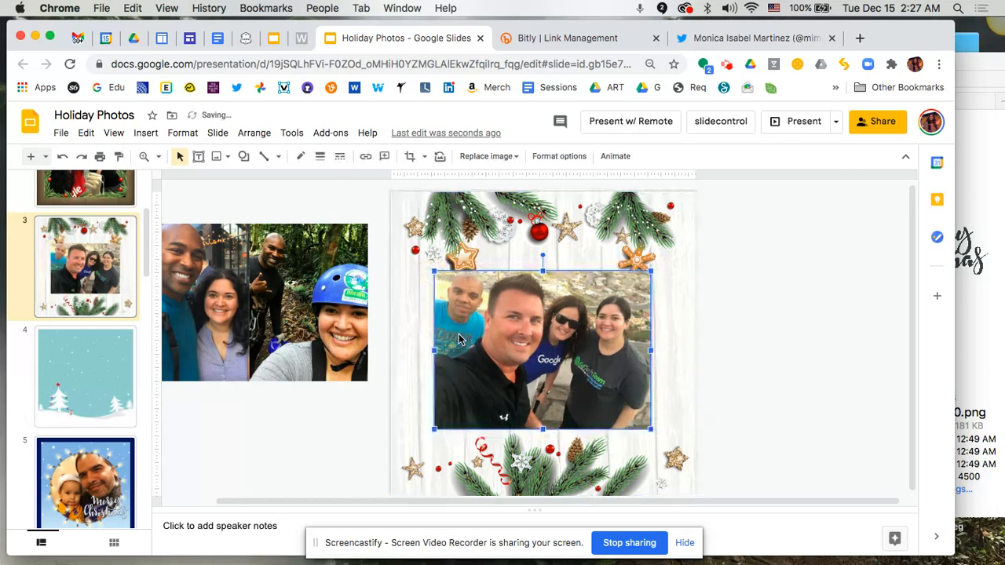
Step: Move the group photo off the slide's right side and place the couple photo and the helmet selfie on the slide
key(Left)
drag(466, 329, 755, 295)
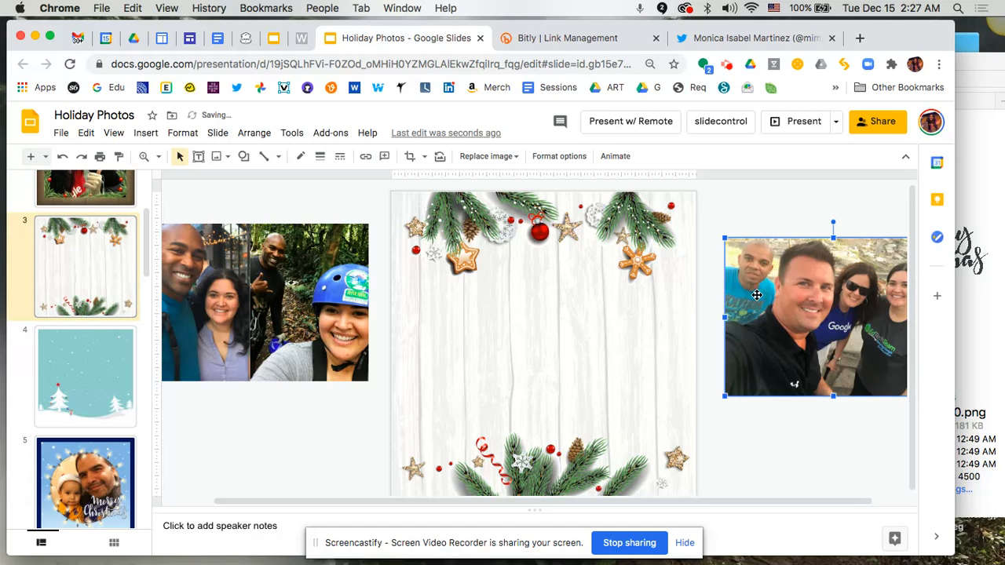
click(281, 312)
drag(281, 284, 570, 329)
drag(214, 293, 440, 334)
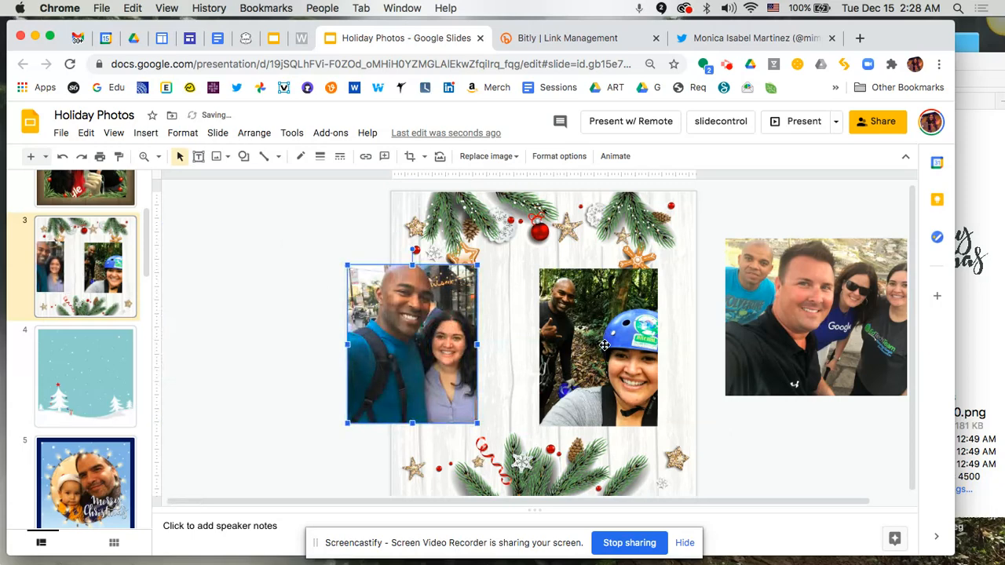
Step: Bring the helmet selfie to the front and lay it over the couple photo with their right edges aligned
drag(604, 346, 426, 343)
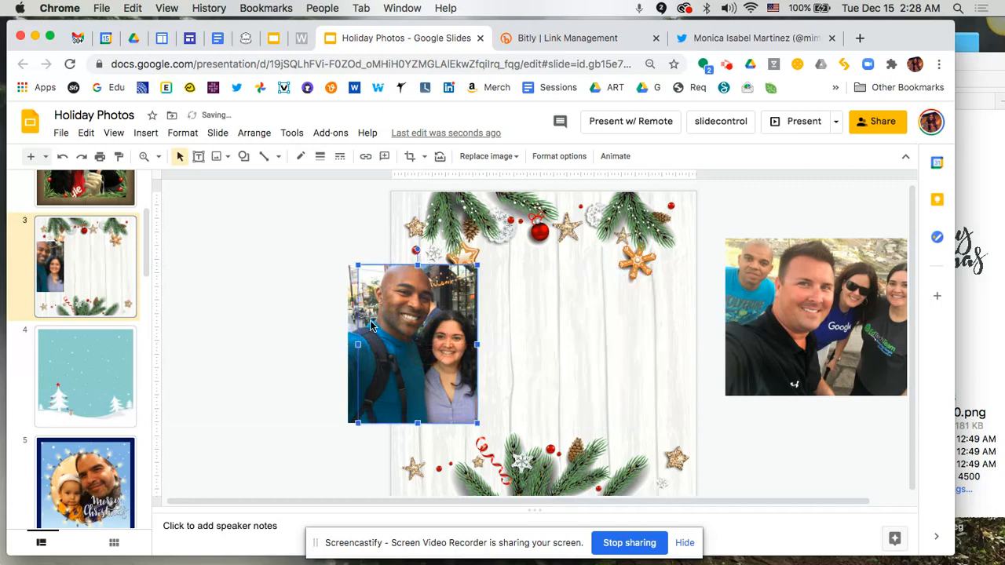
key(cmd+z)
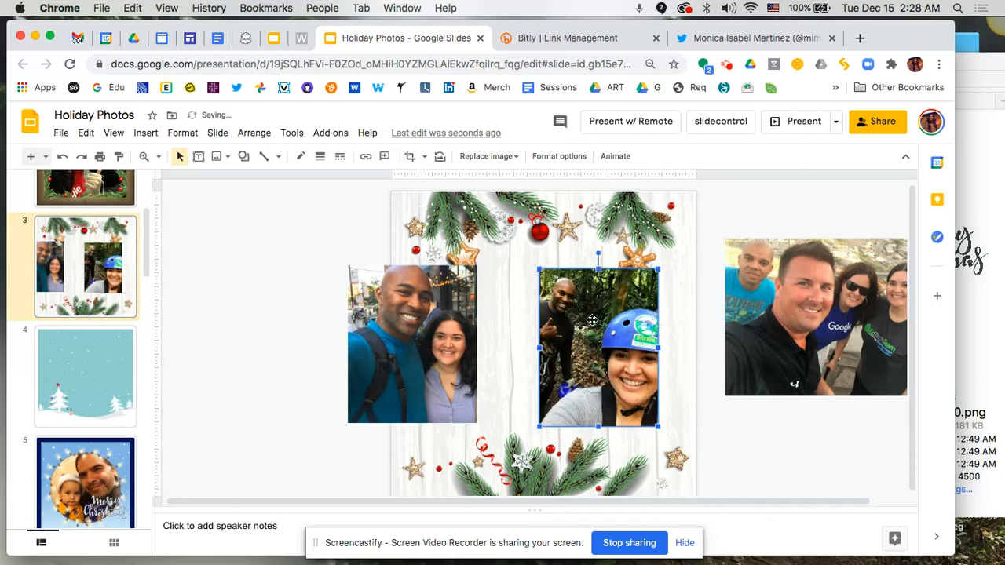
right_click(592, 320)
mouse_move(611, 307)
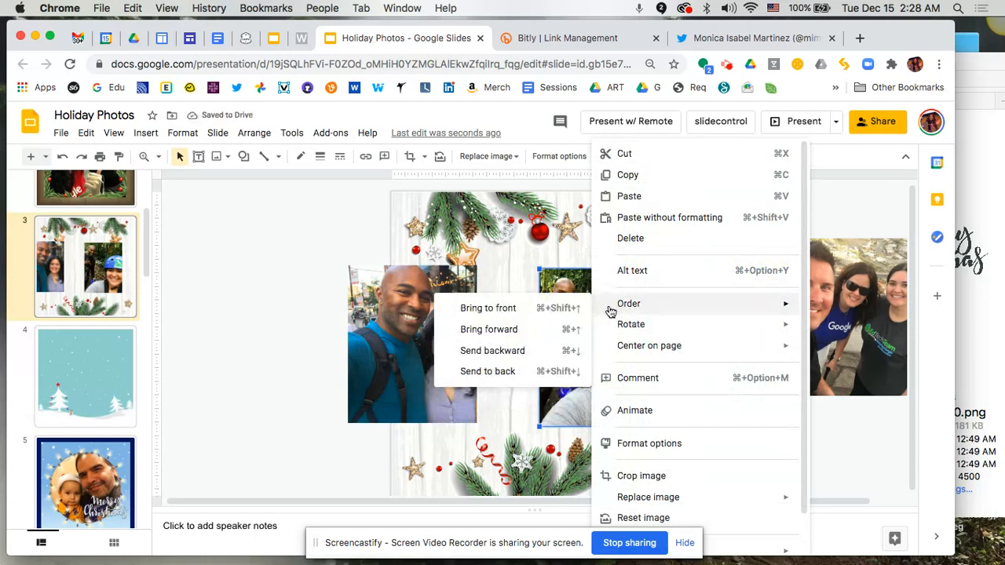
click(541, 308)
drag(588, 322, 411, 318)
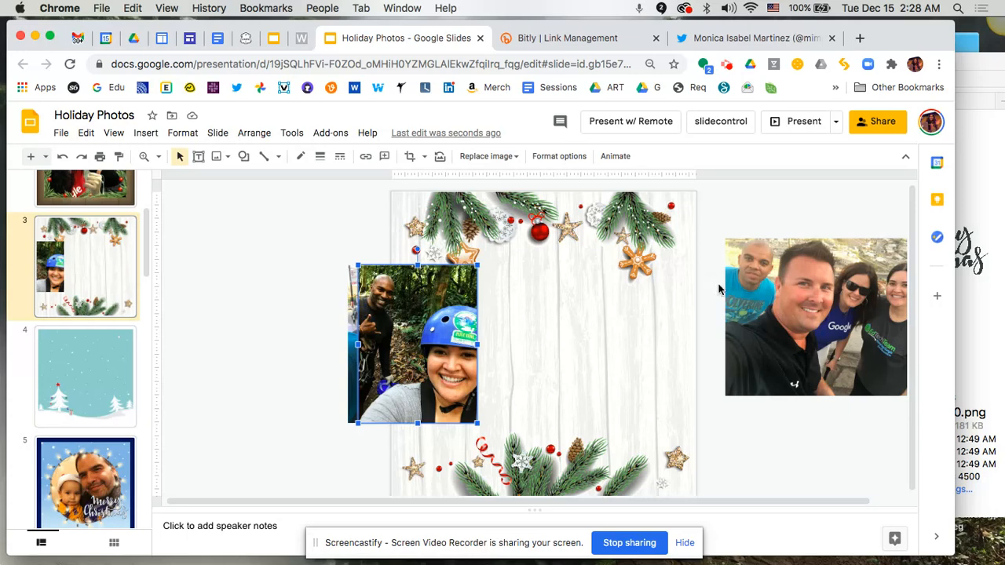
Step: Nudge the group photo down and crop the couple photo's left edge to match the width of the helmet selfie
click(833, 303)
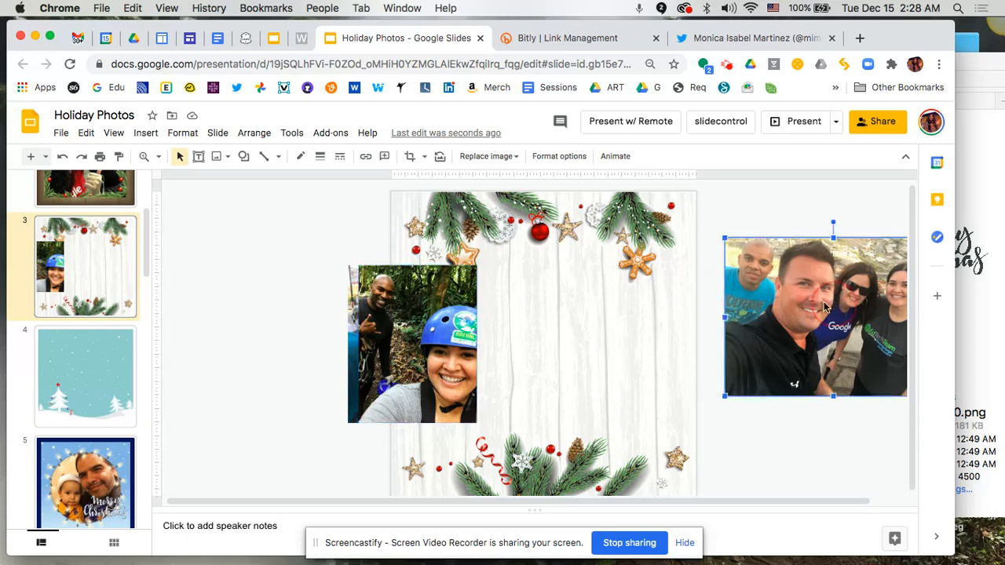
mouse_move(833, 302)
mouse_down()
mouse_move(706, 328)
mouse_move(828, 315)
mouse_up()
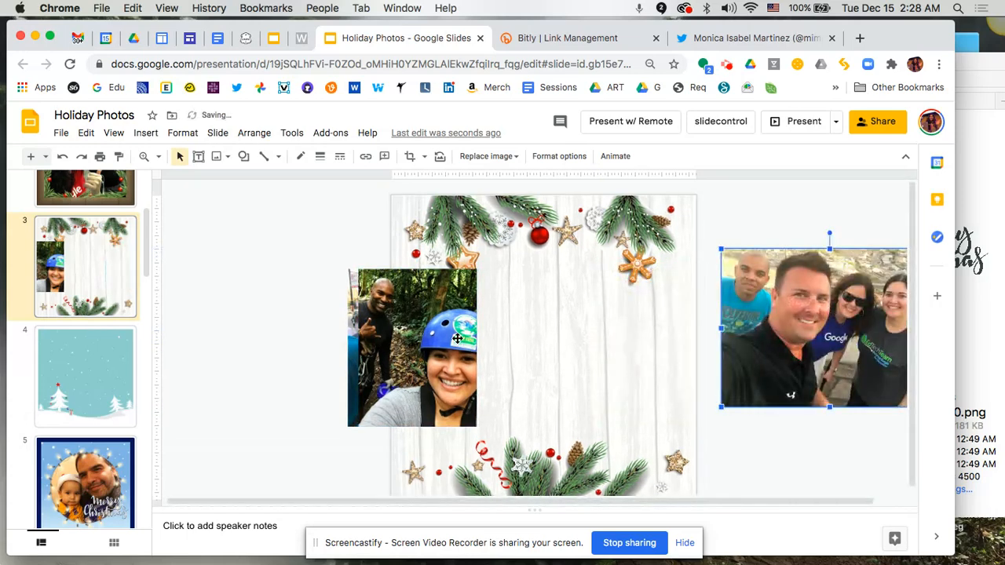
click(352, 346)
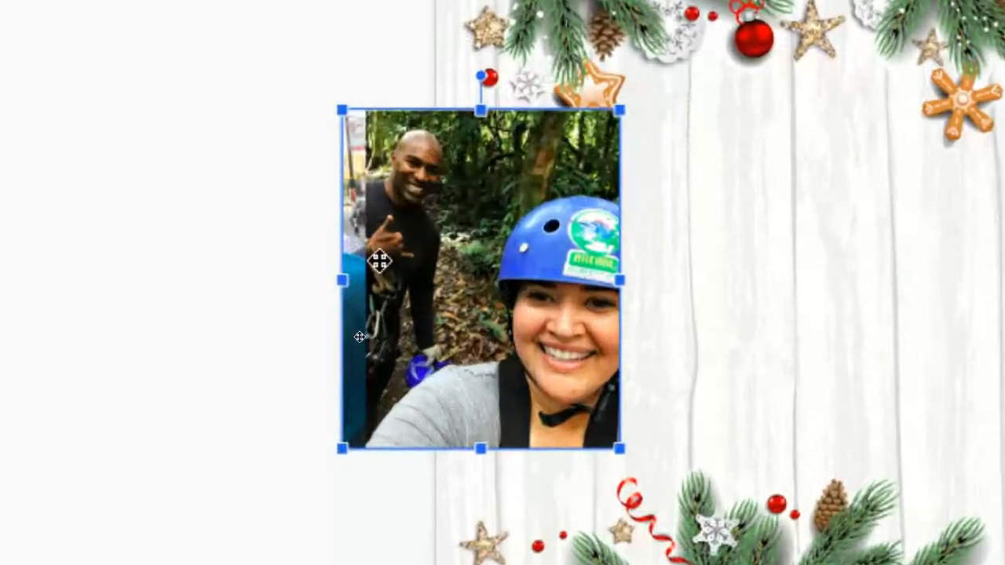
double_click(346, 226)
drag(342, 279, 366, 279)
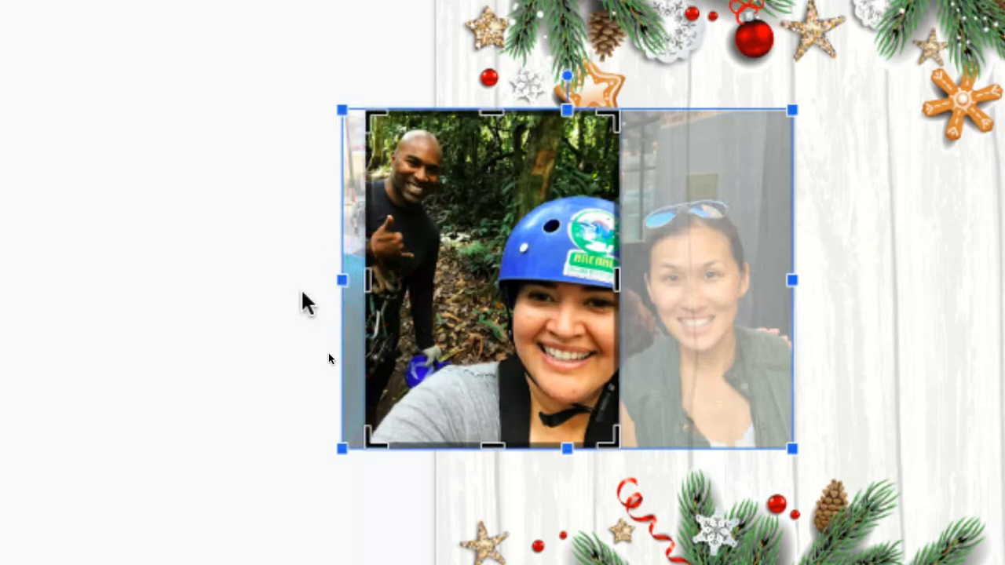
click(328, 354)
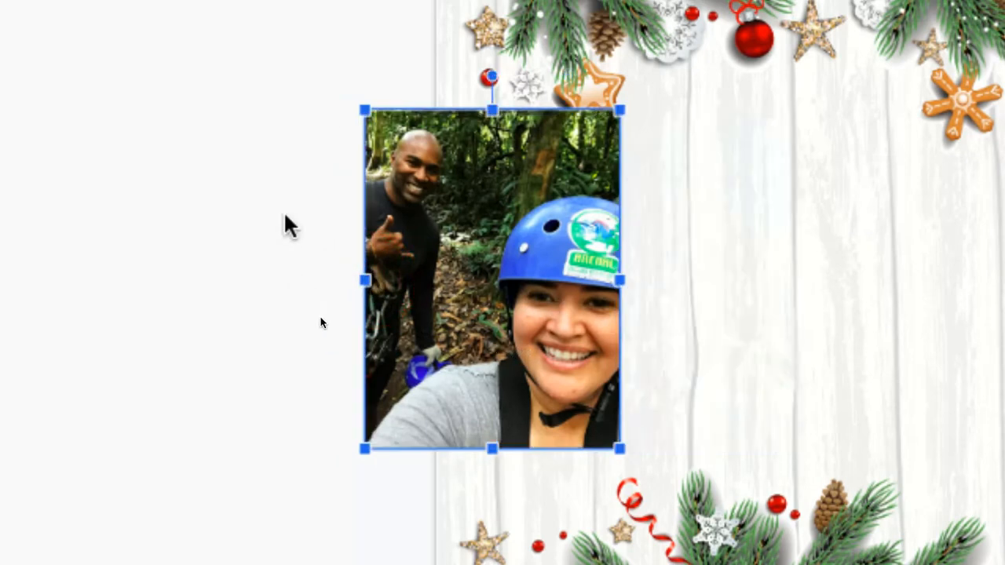
Step: On slide 3, place the helmet selfie and the couple photo side by side within the Christmas frame
scroll(284, 212, up, 2)
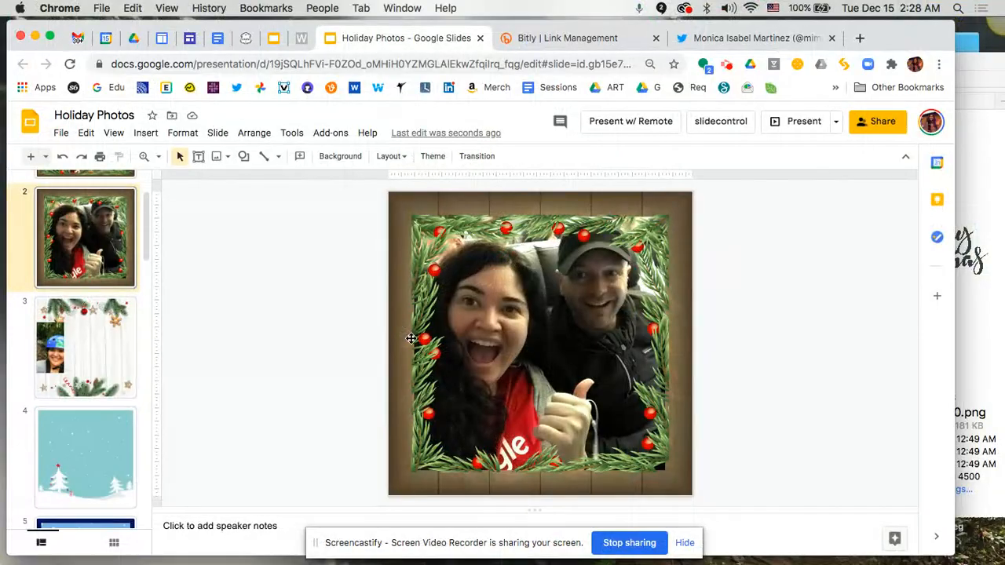
click(114, 317)
click(393, 344)
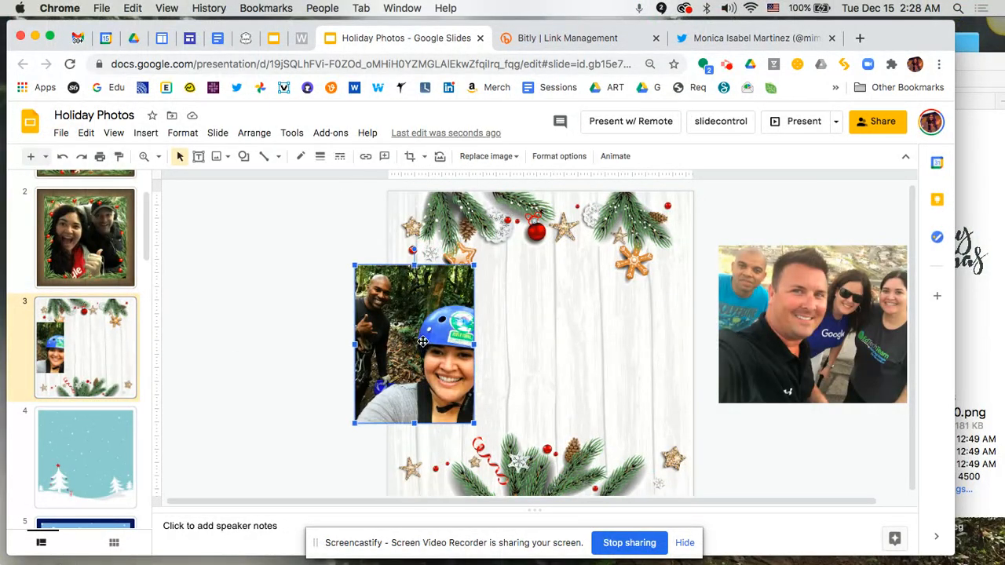
drag(422, 345, 598, 341)
click(430, 340)
drag(431, 339, 477, 339)
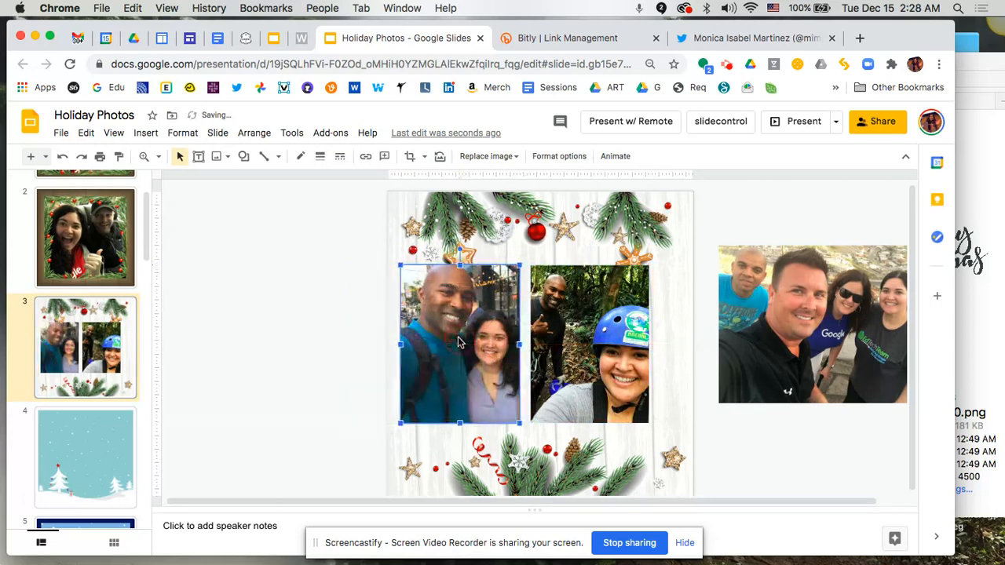
Step: Shrink the helmet selfie, tilt it slightly clockwise and position it on the right half of the slide
click(579, 338)
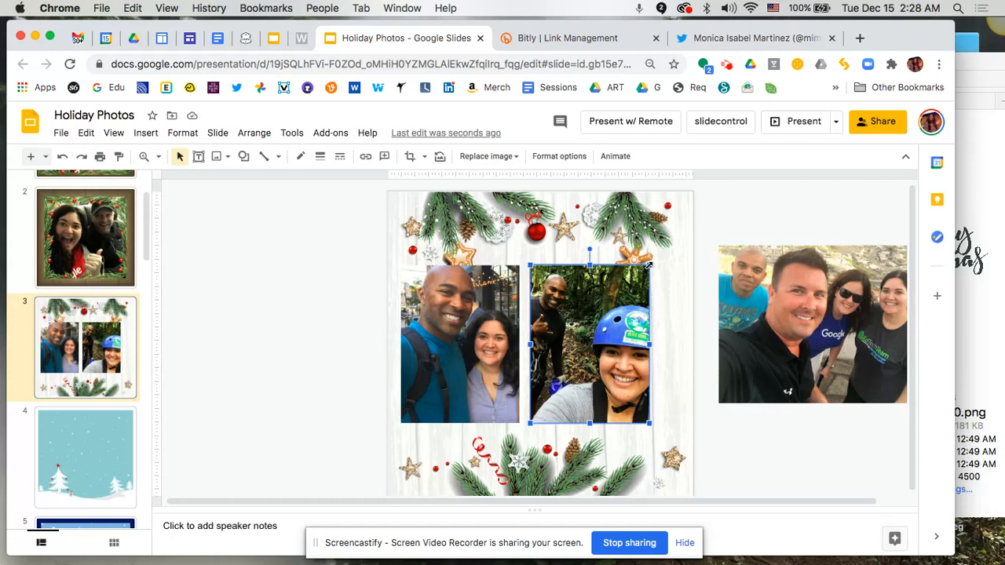
drag(648, 265, 582, 291)
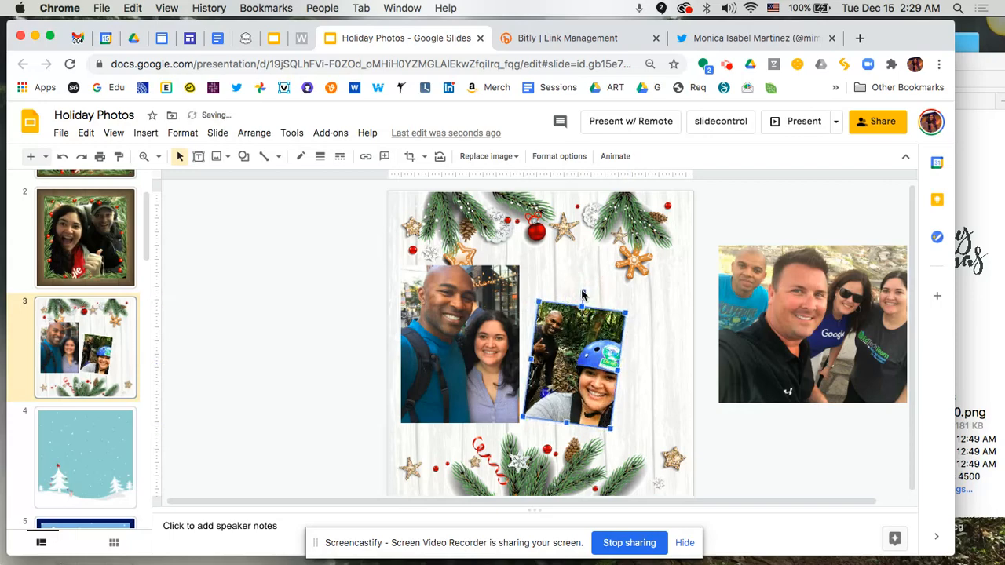
drag(601, 360, 615, 351)
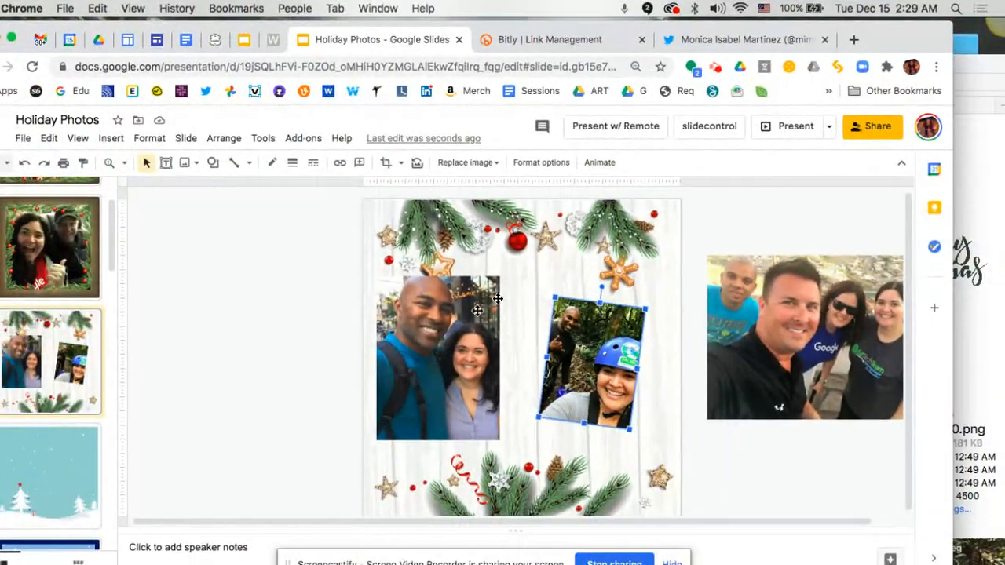
Step: Shrink the couple photo, tilt it slightly counterclockwise and position it to the left of the helmet selfie
click(441, 312)
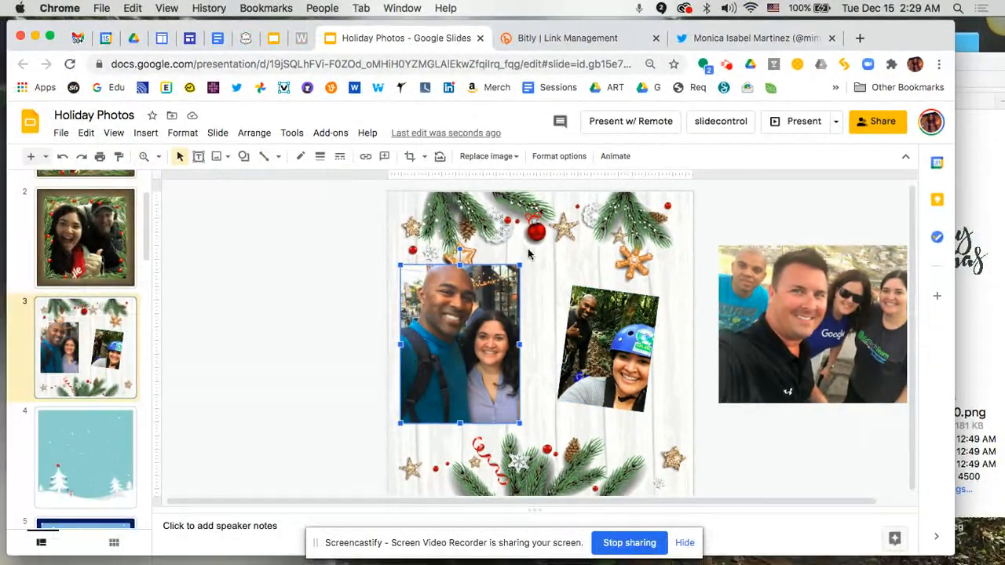
drag(520, 264, 497, 294)
drag(454, 370, 498, 365)
drag(492, 271, 484, 275)
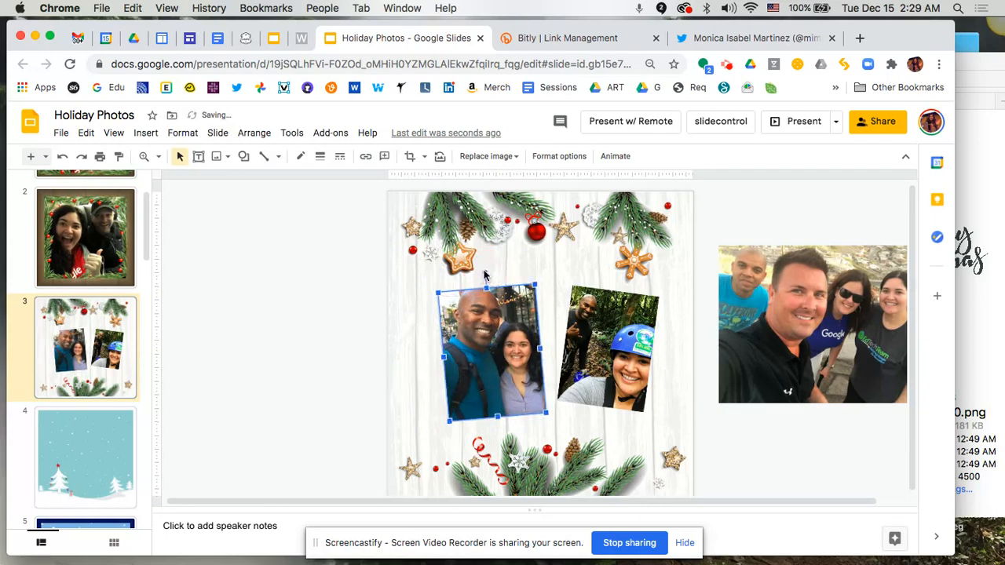
click(318, 390)
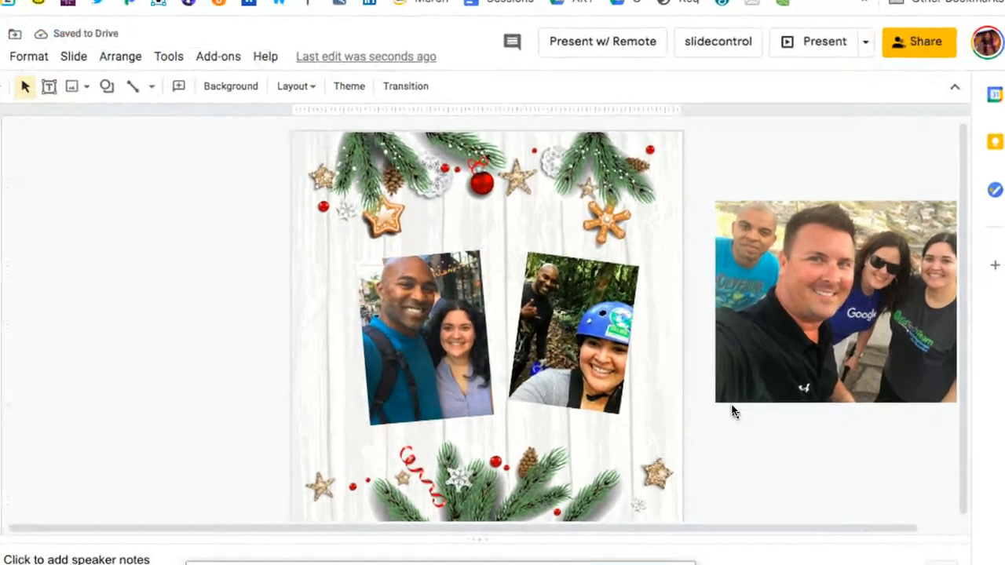
click(394, 336)
drag(395, 337, 380, 351)
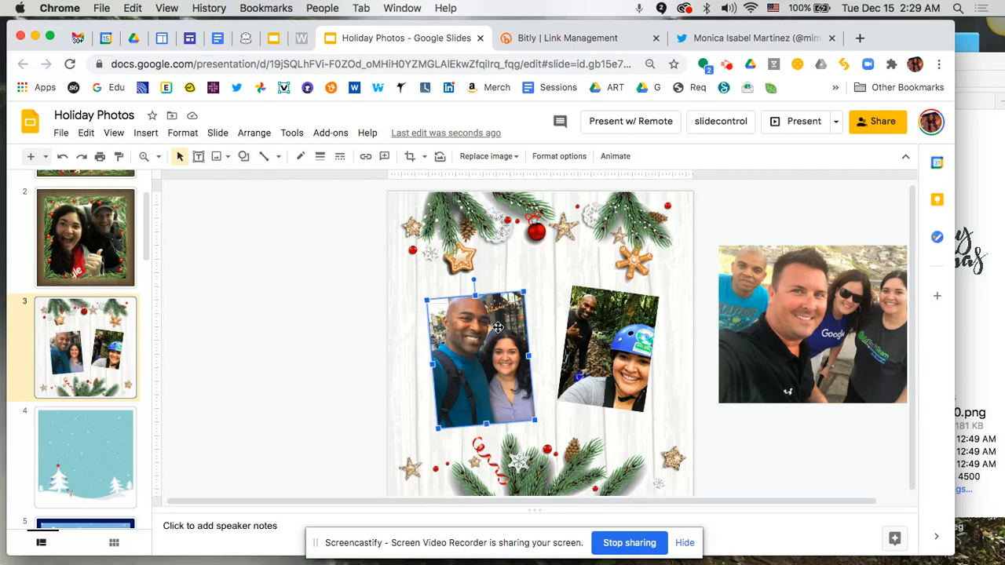
Step: Give the couple photo a 1 px black border
click(319, 156)
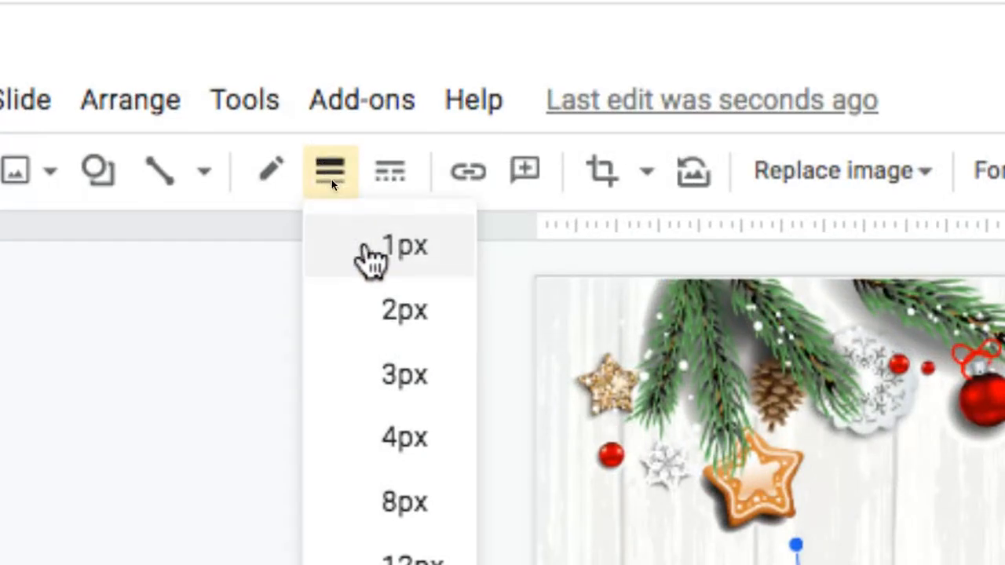
click(372, 255)
click(275, 188)
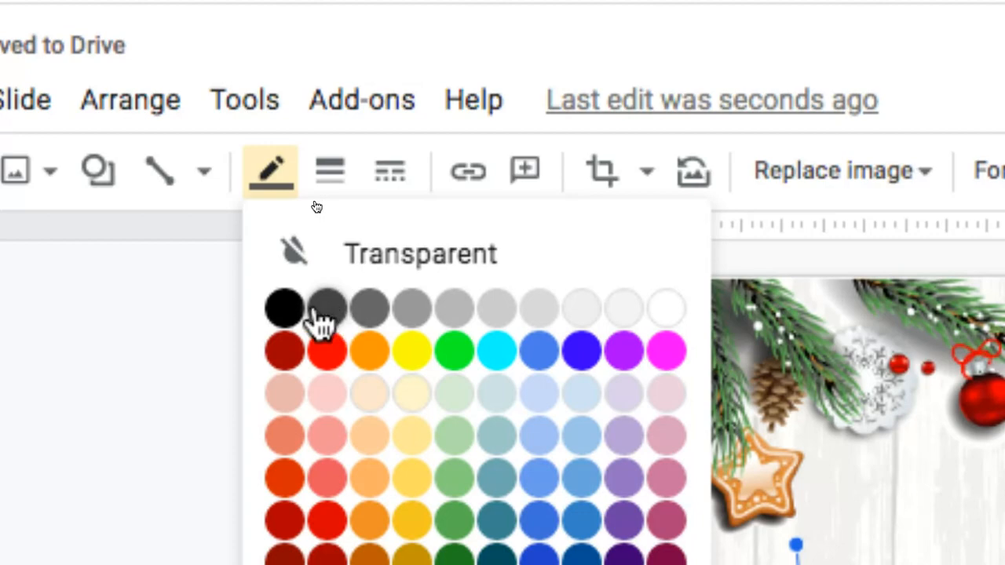
click(282, 307)
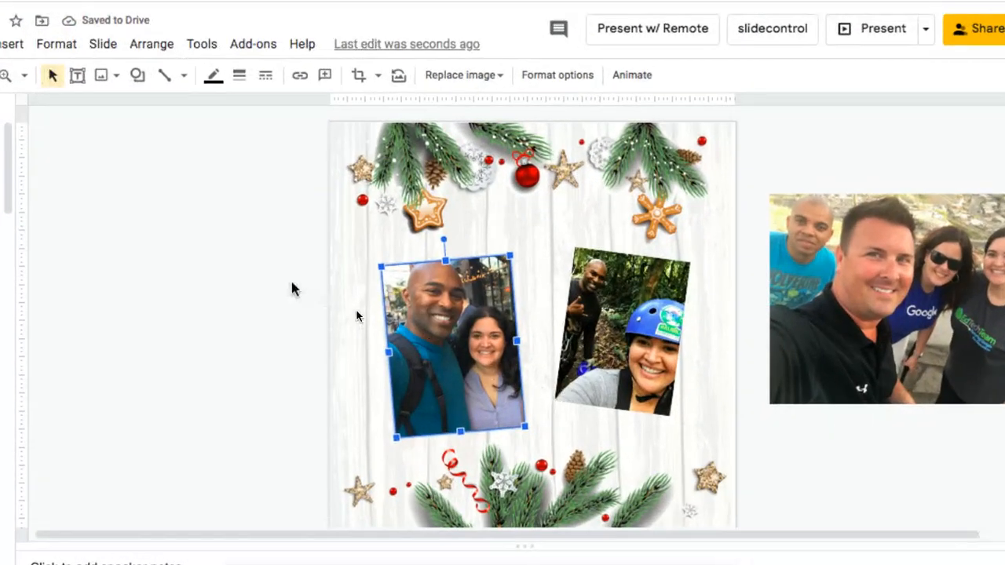
click(350, 309)
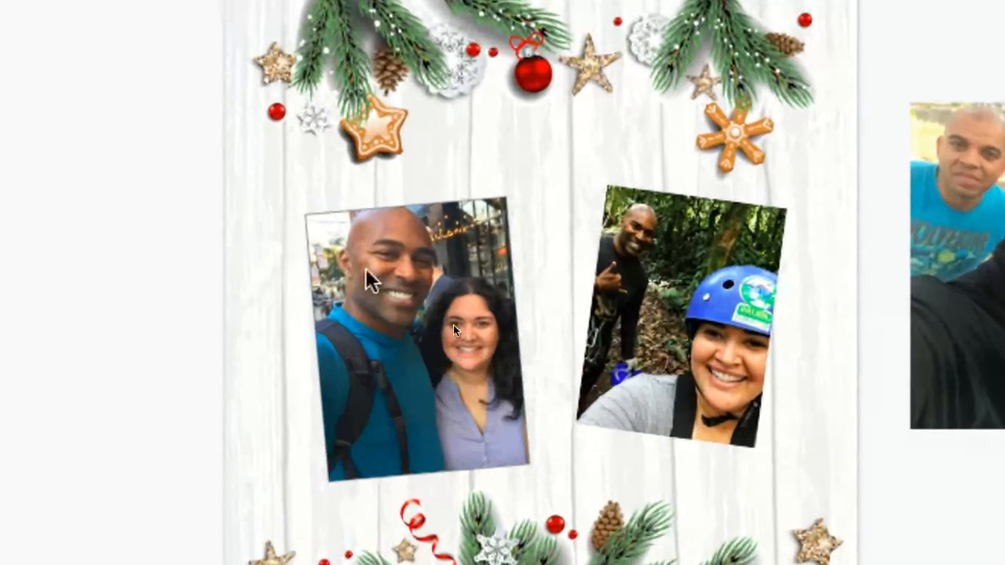
Step: Give the helmet selfie on slide 3 a thin black border matching the couple photo's
click(648, 285)
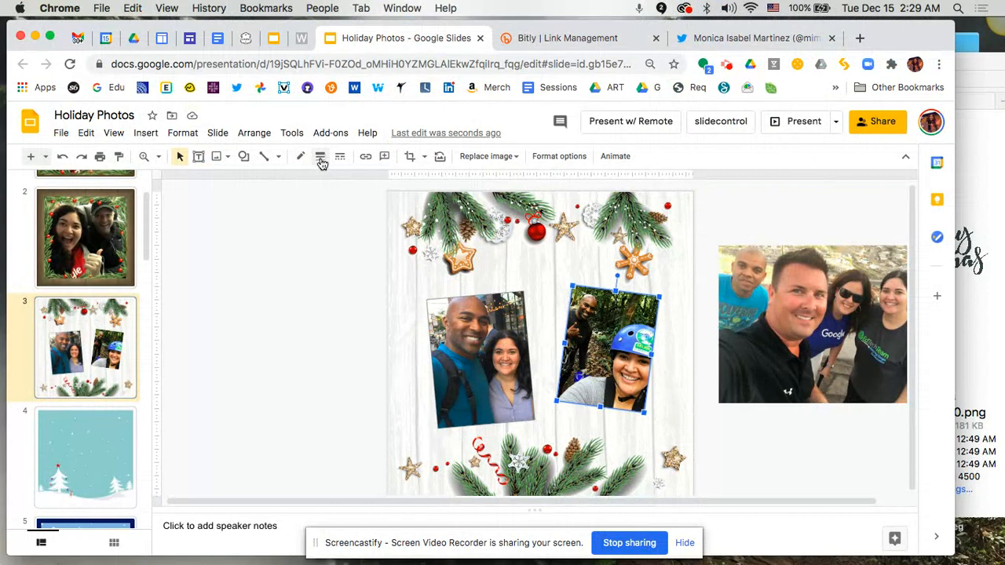
click(311, 64)
click(334, 183)
click(301, 158)
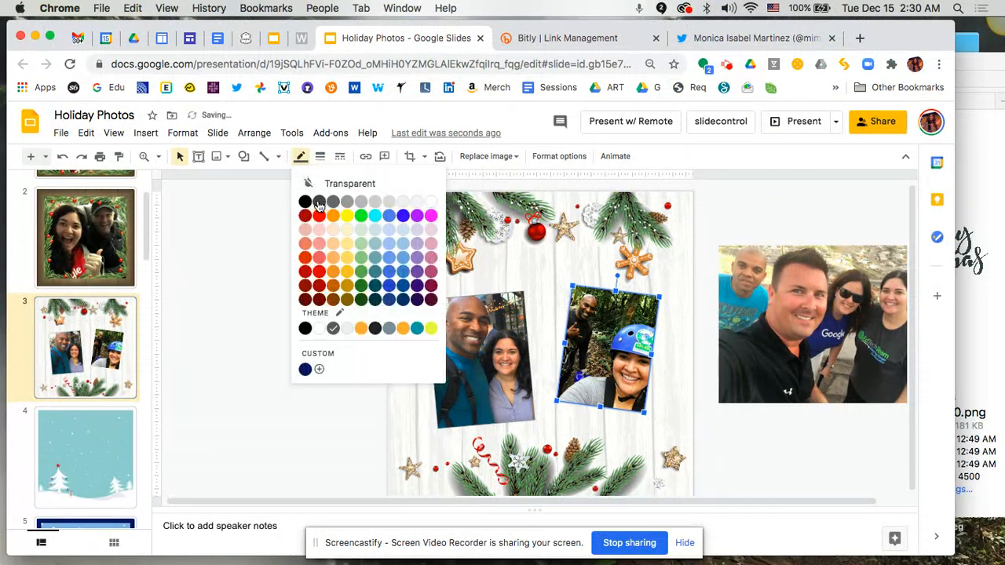
click(304, 204)
click(357, 285)
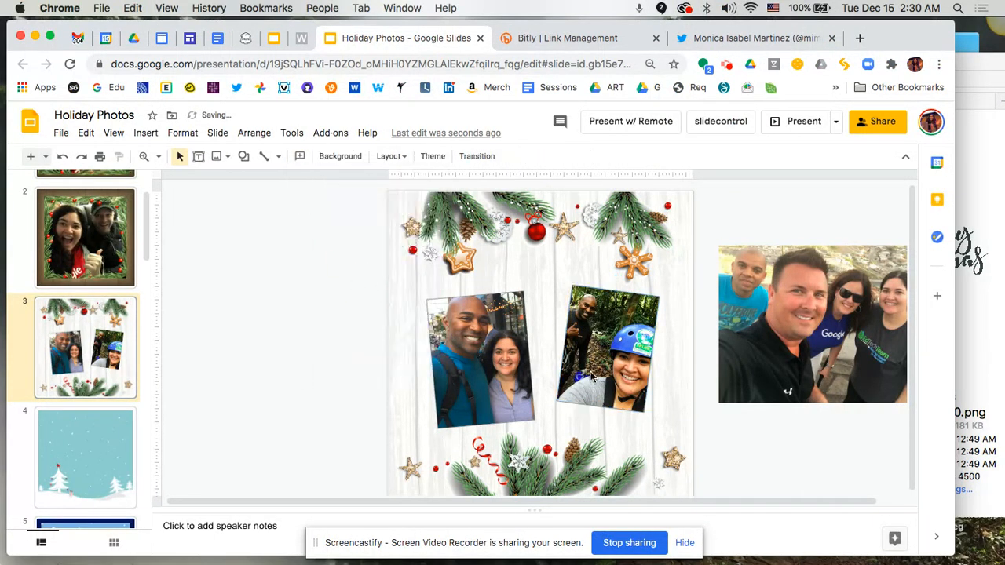
Step: Move the couple photo right so its edge tucks under the helmet selfie, and view the helmet selfie's stacking order options
drag(497, 392, 531, 390)
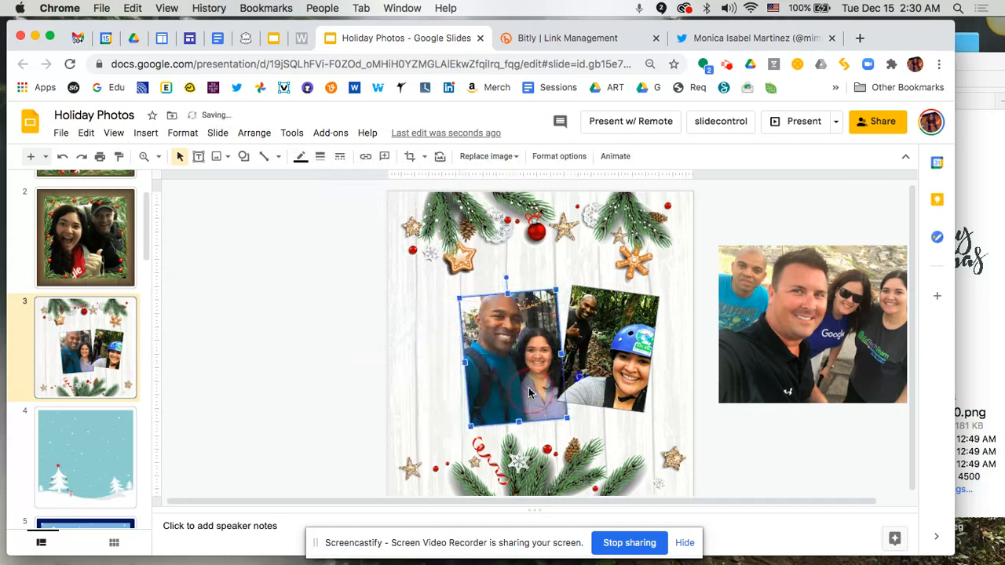
click(610, 389)
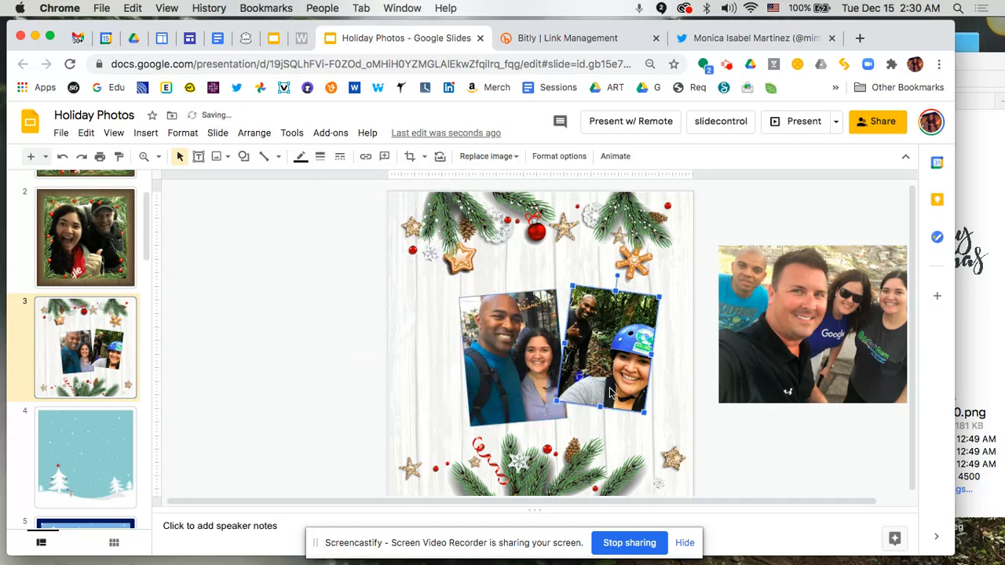
right_click(610, 390)
mouse_move(627, 307)
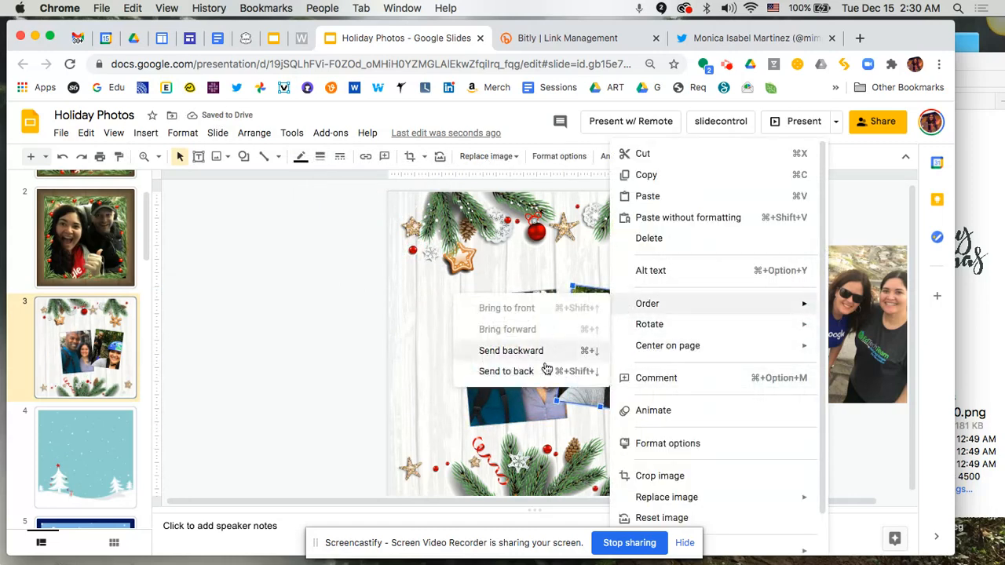
click(362, 396)
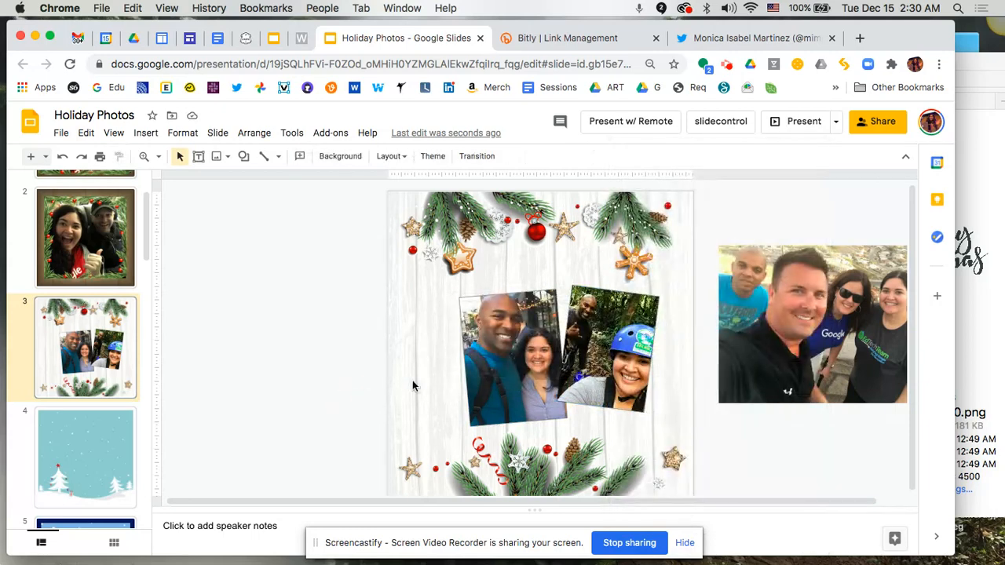
Step: Lower the helmet selfie slightly, then nudge both photos together leftward until the pair is centered within the frame
click(596, 375)
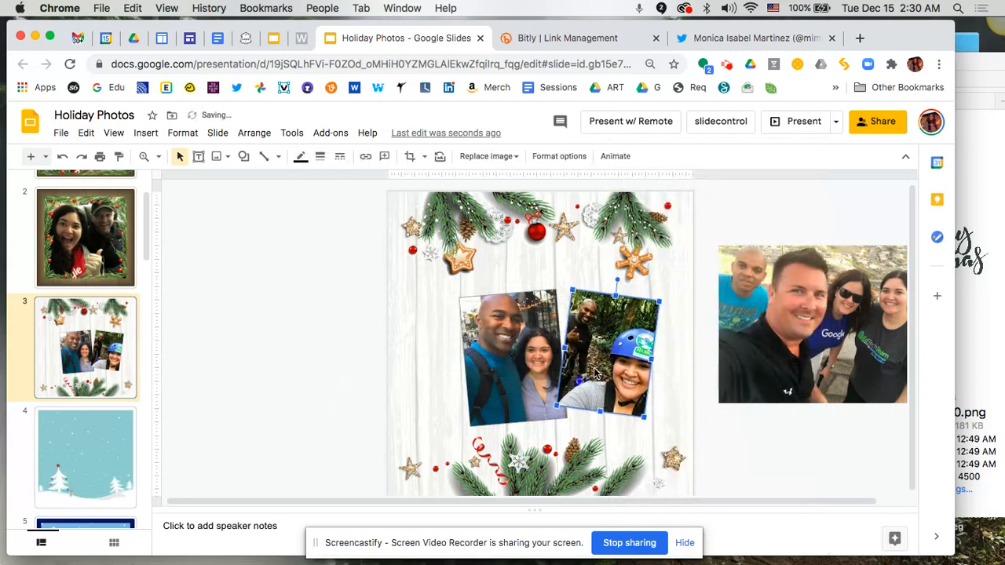
shift+click(523, 339)
key(Left)
key(Left)
key(Left)
key(Left)
key(Left)
key(Left)
key(Left)
key(Left)
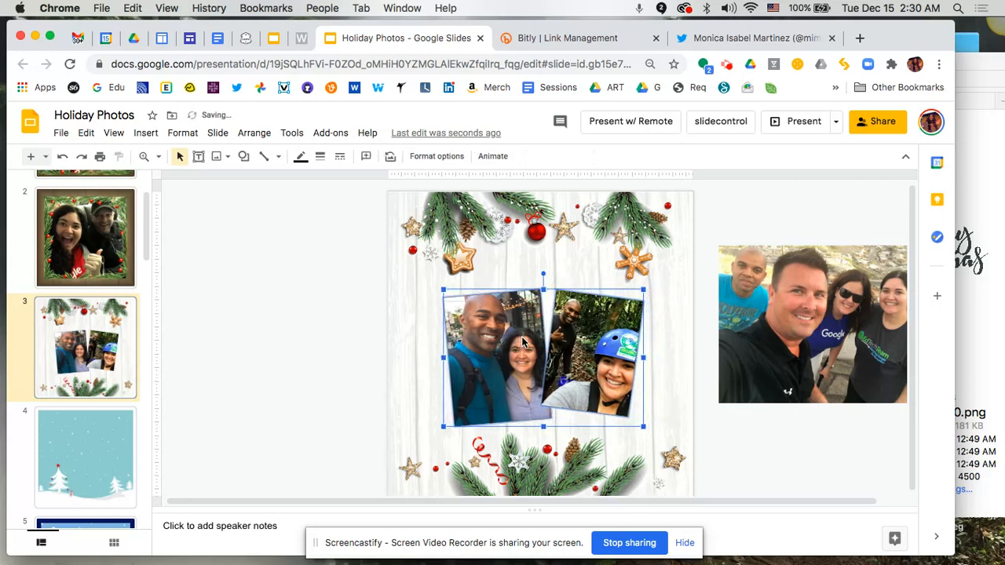
key(Right)
key(Right)
key(Left)
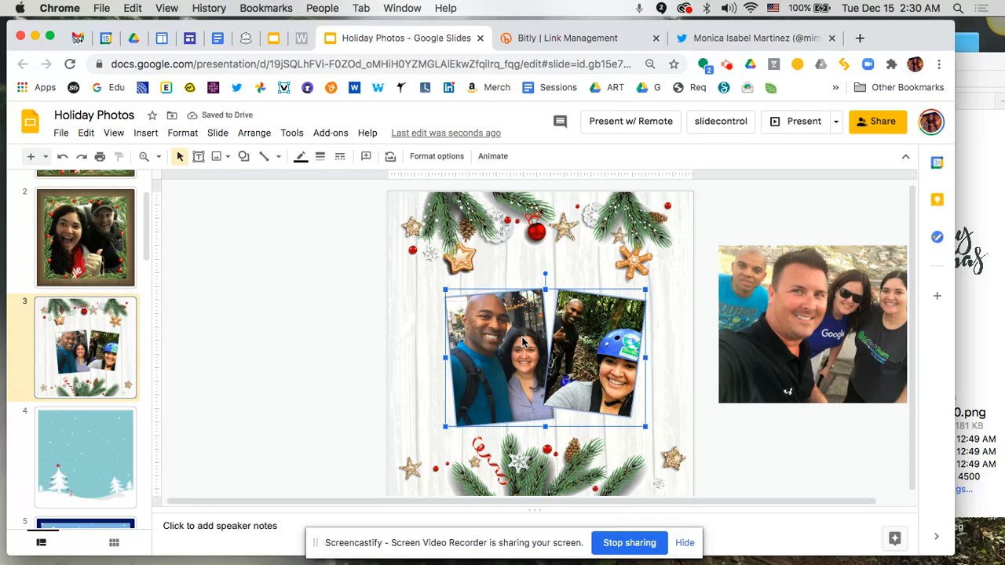
key(Left)
key(Left)
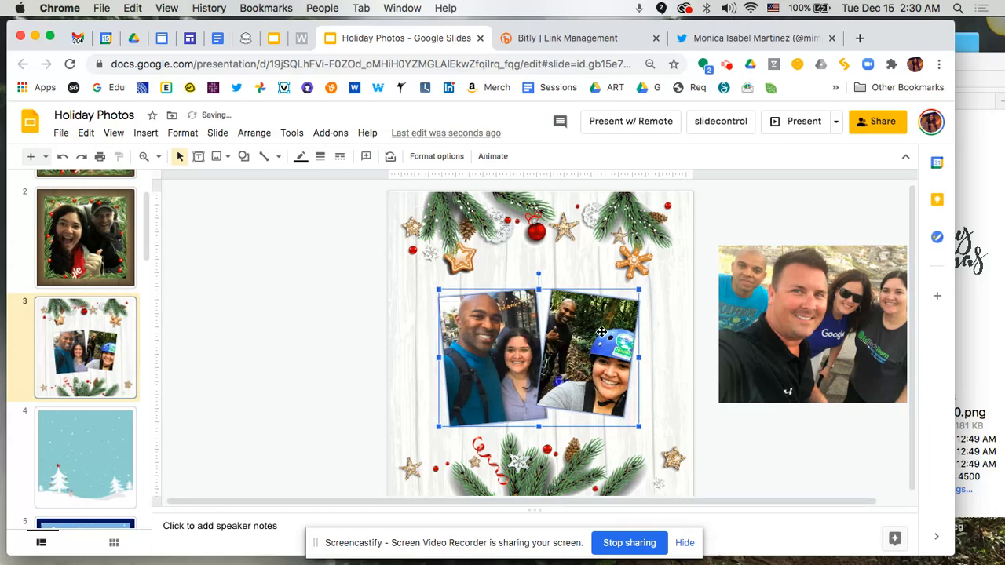
key(Right)
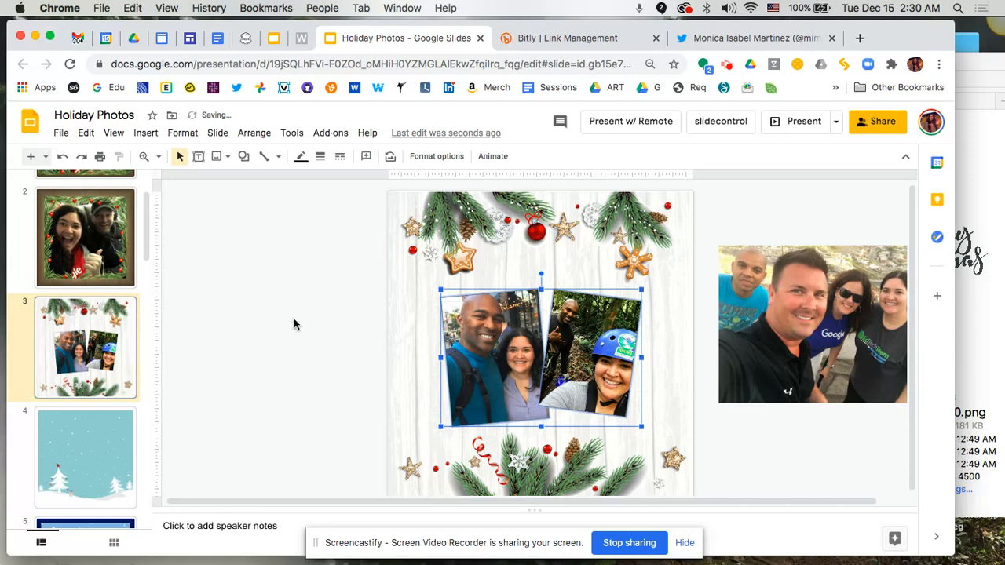
click(294, 324)
Step: Open the format options for the helmet selfie and turn on its drop shadow
click(492, 370)
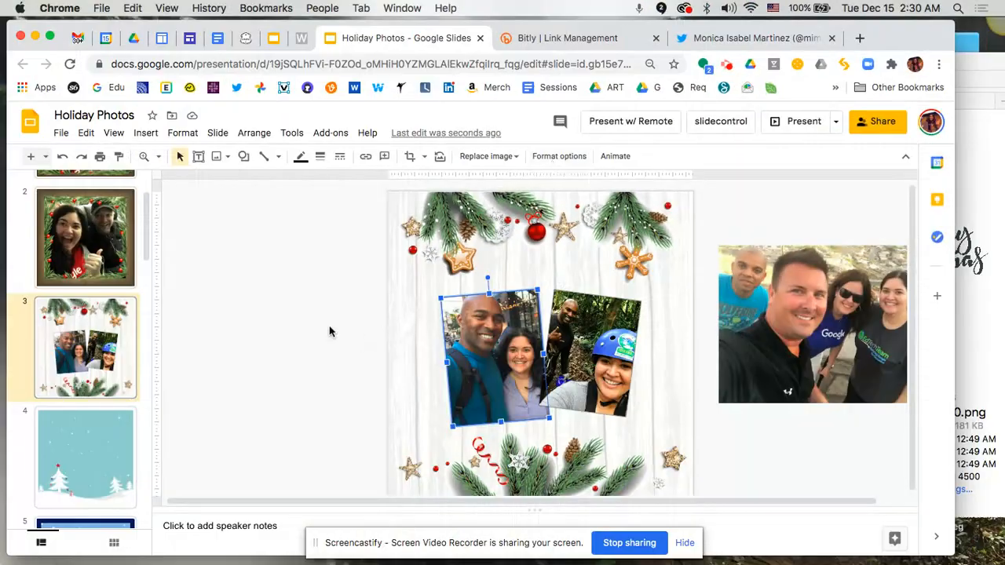
click(326, 328)
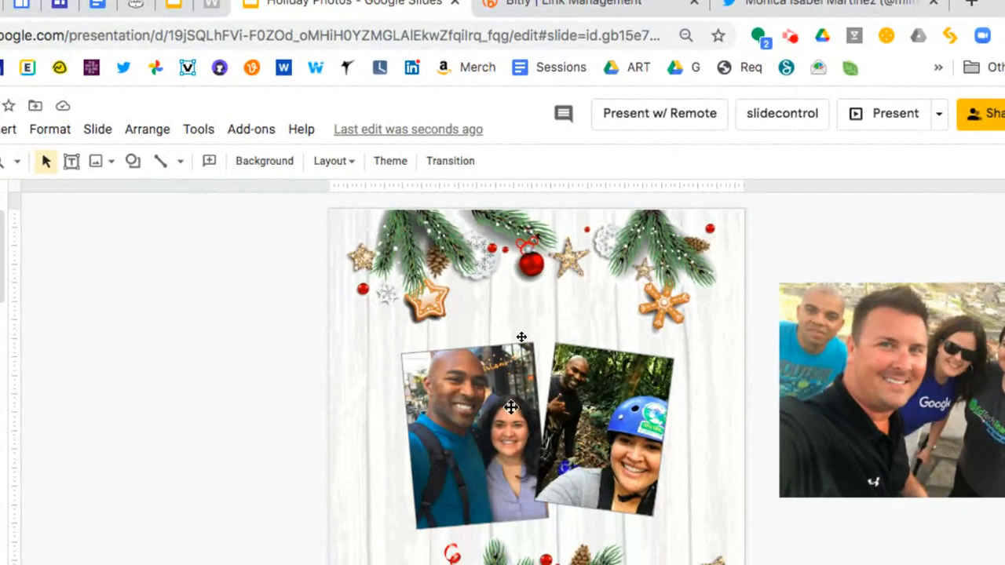
click(496, 369)
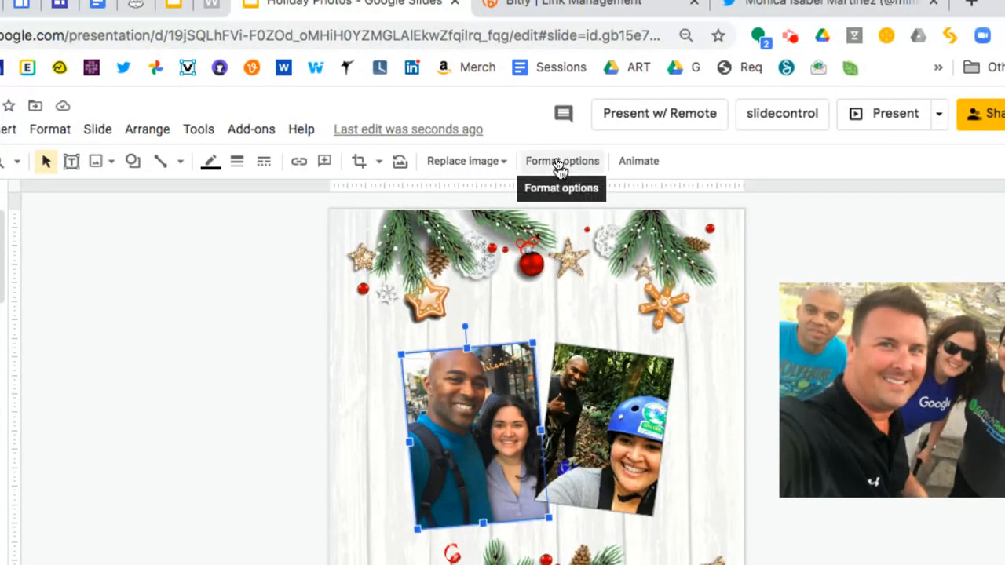
click(608, 371)
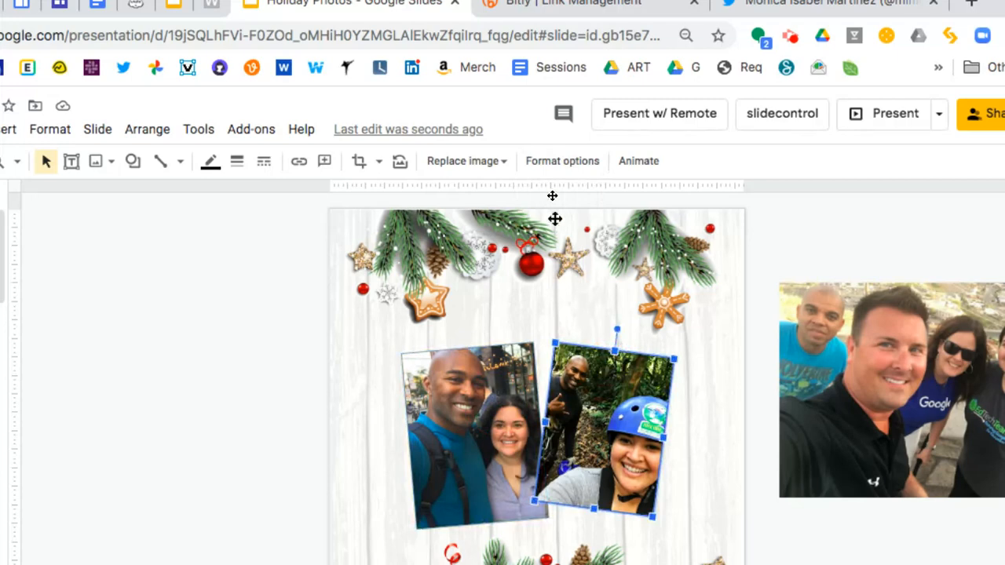
click(540, 163)
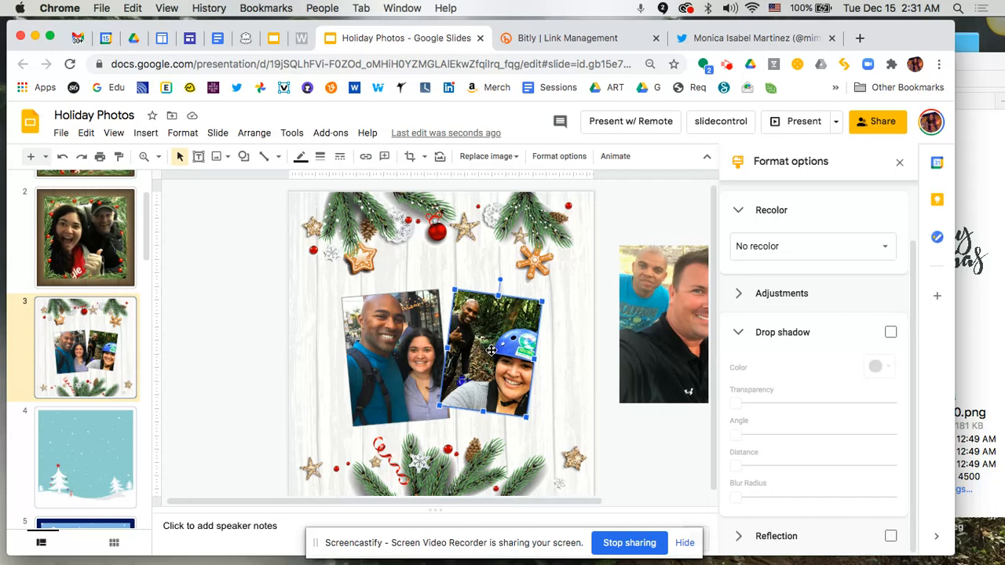
click(890, 333)
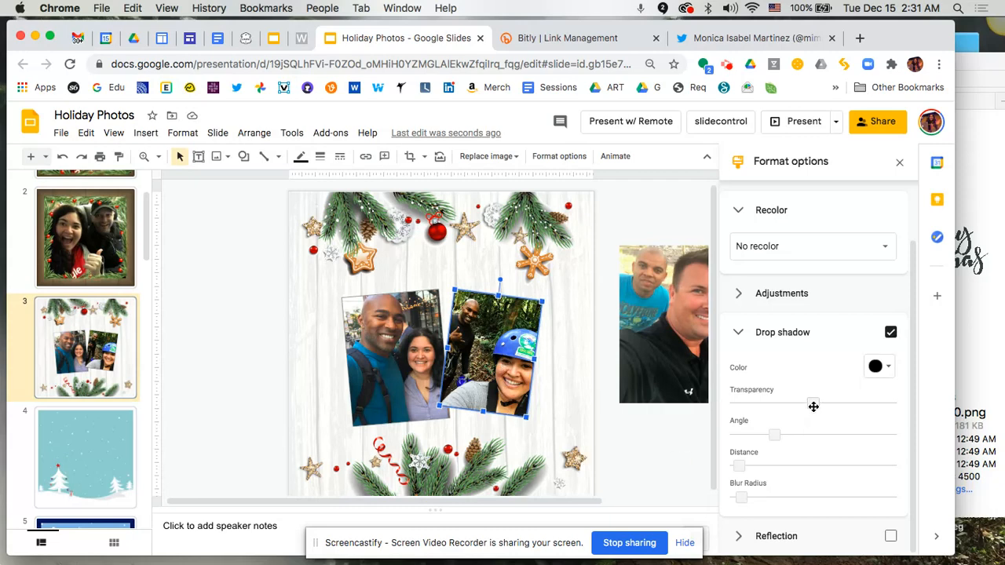
Step: Set the helmet selfie's drop shadow to about half transparency with a slightly larger distance, and close the format options
drag(805, 406, 769, 405)
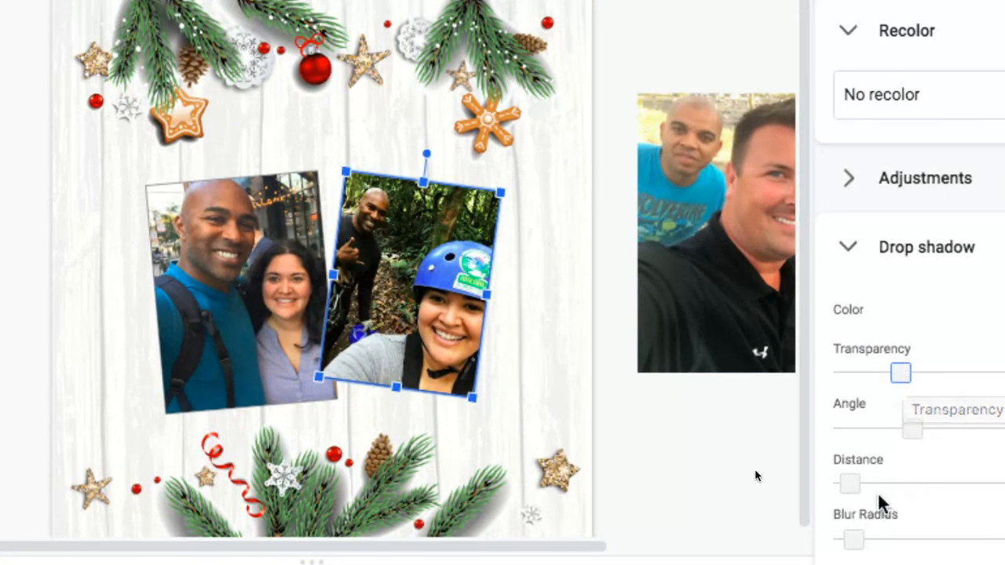
click(853, 483)
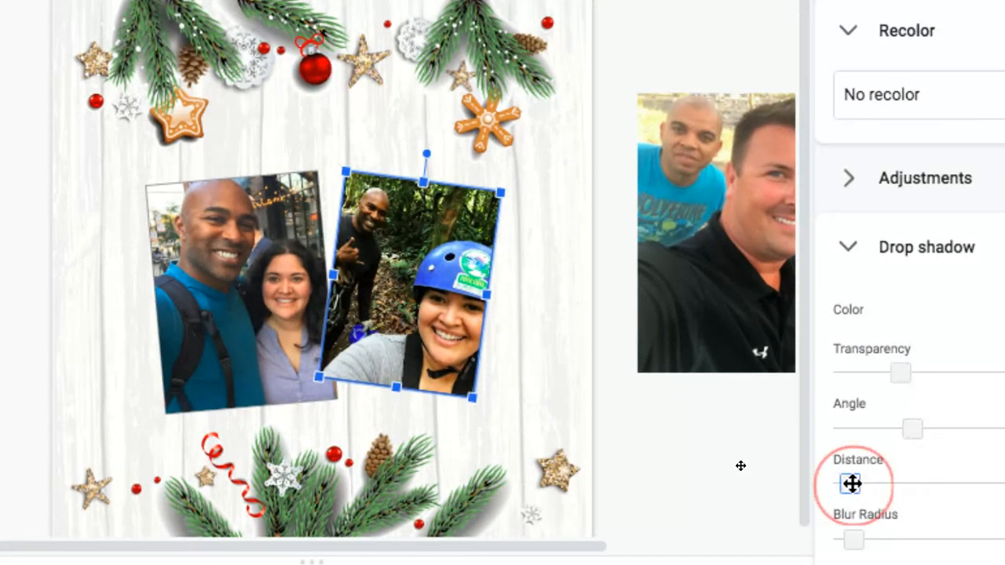
drag(855, 483, 864, 484)
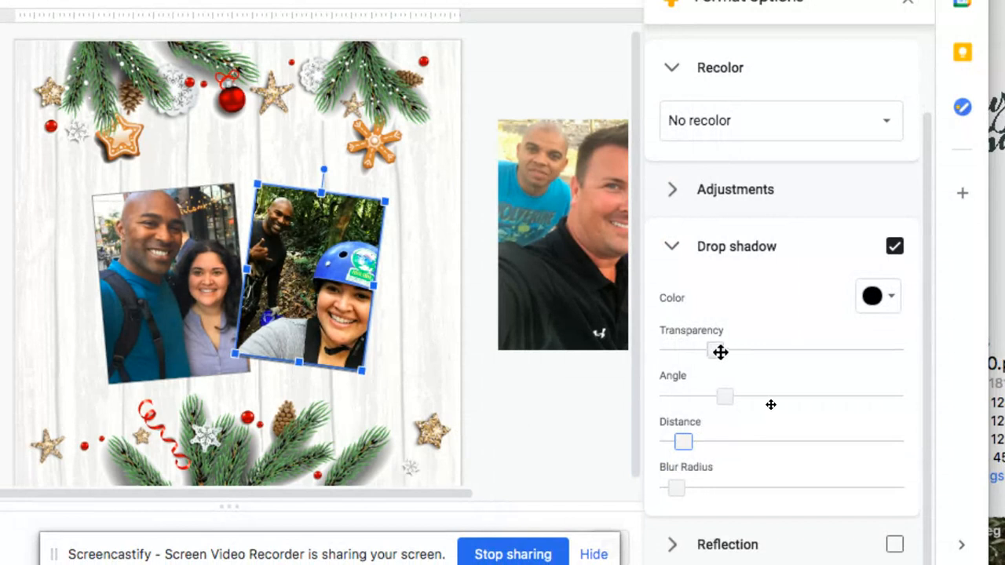
drag(716, 351, 725, 351)
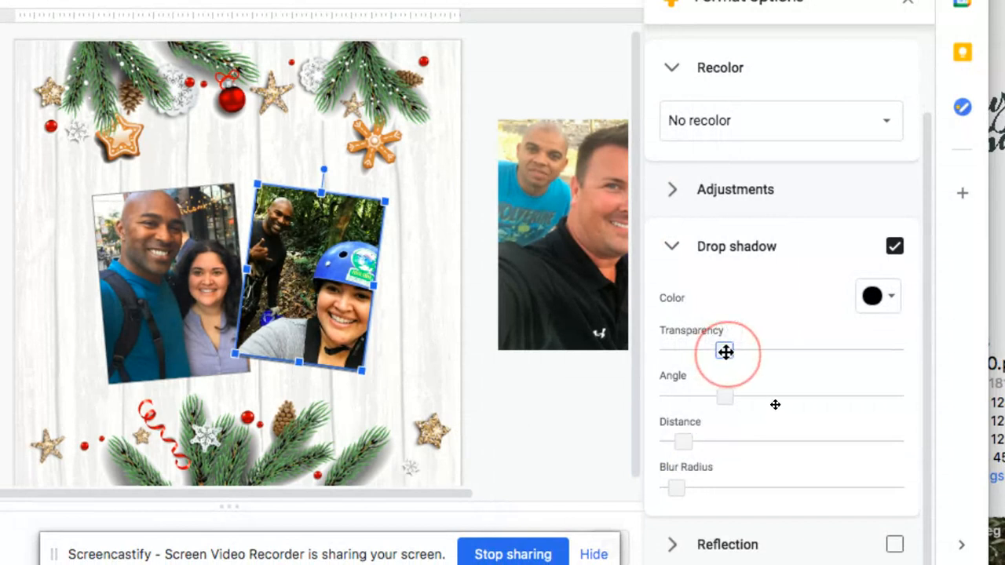
click(691, 445)
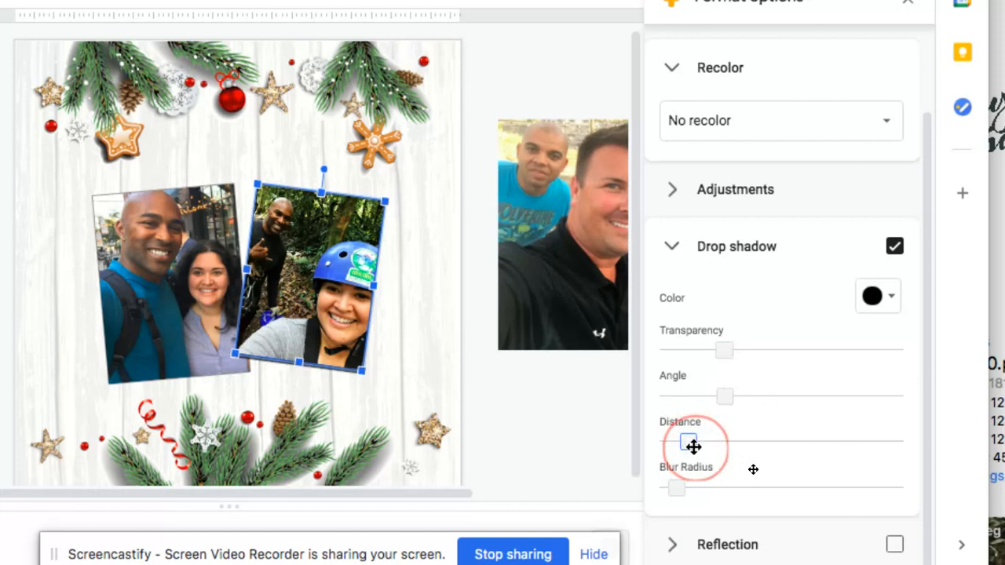
drag(723, 348, 776, 348)
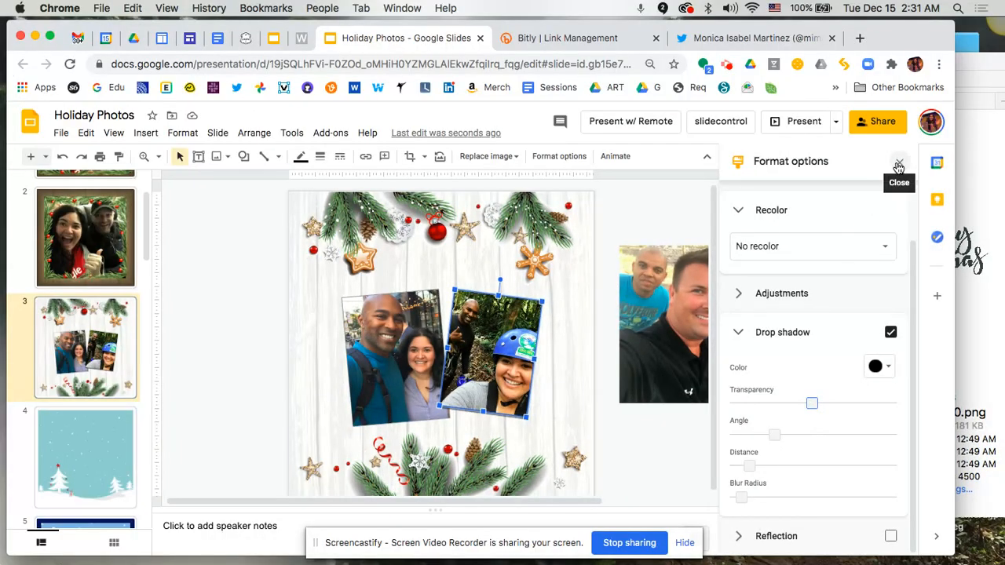
click(617, 429)
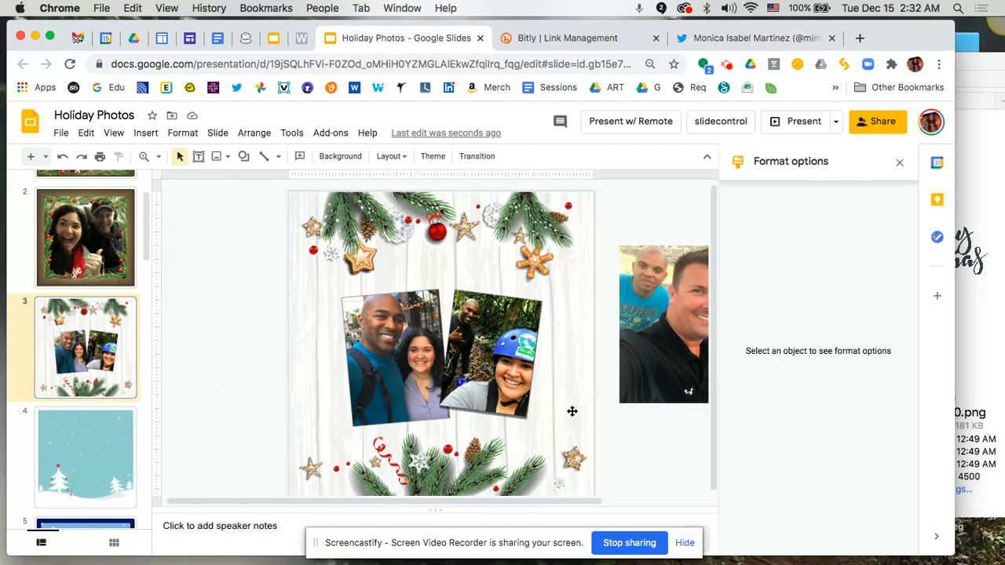
click(899, 163)
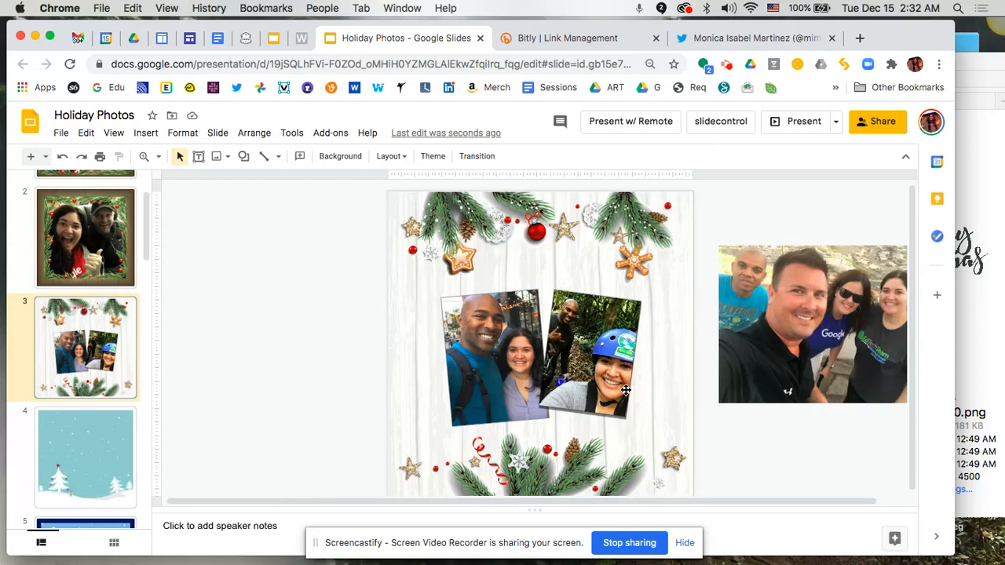
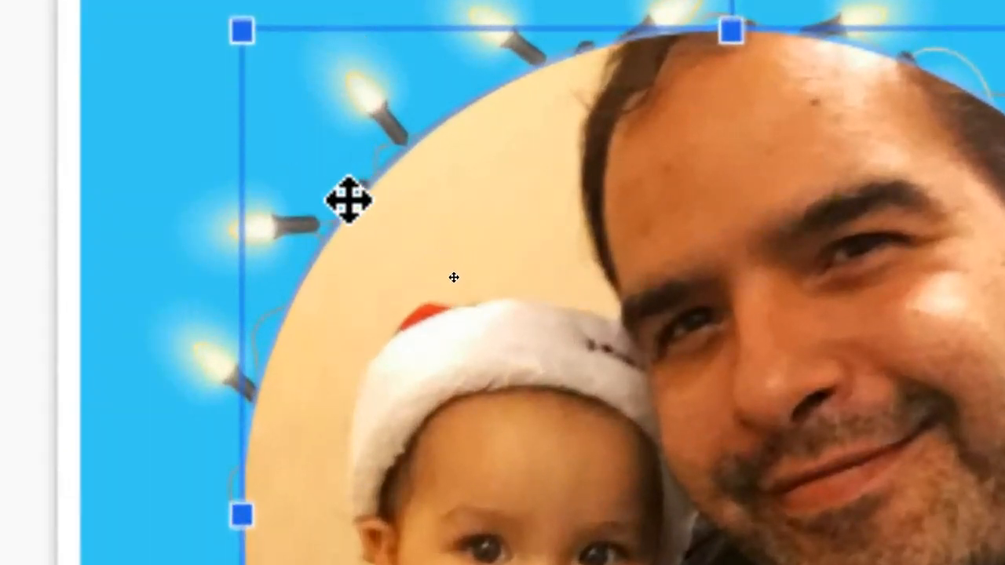
Step: Nudge the circular photo of the man and baby on slide 6 in fine steps to align it with the string lights
key(shift+Left)
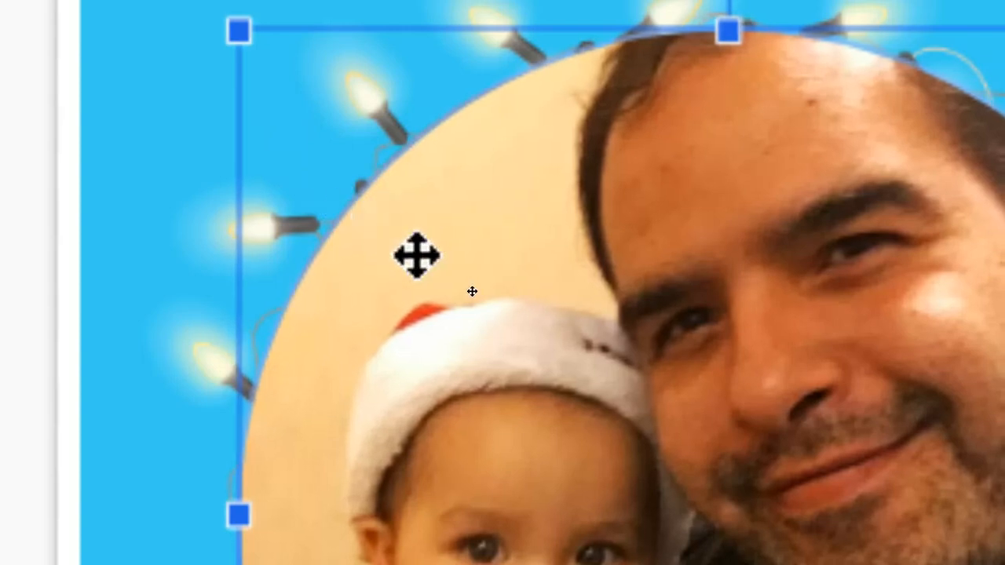
key(shift+Left)
key(shift+Left)
key(shift+Left)
key(shift+Right)
key(shift+Right)
key(shift+Right)
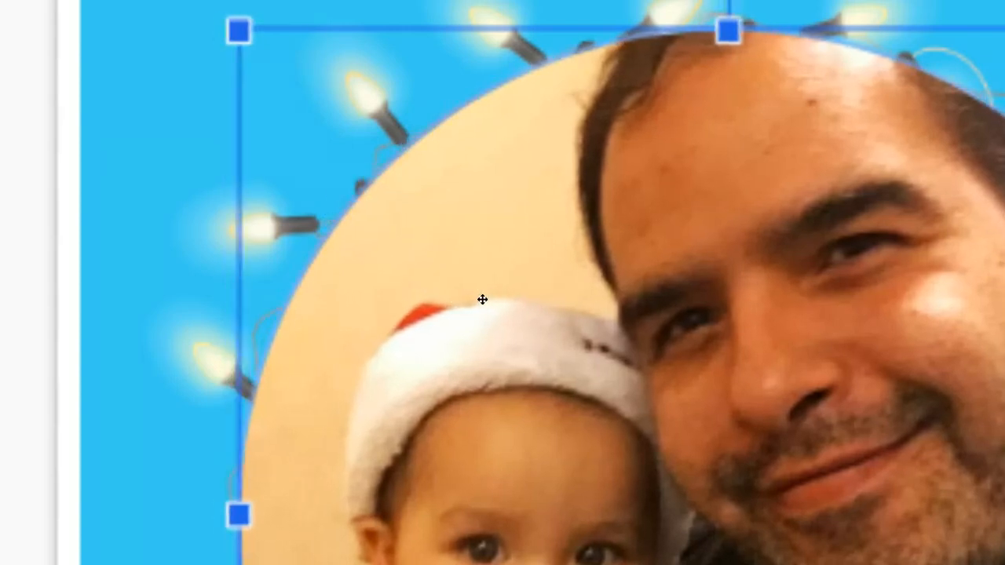
Step: Return to slide 6 and shift the circular photo slightly left within the ring of lights
scroll(482, 299, up, 5)
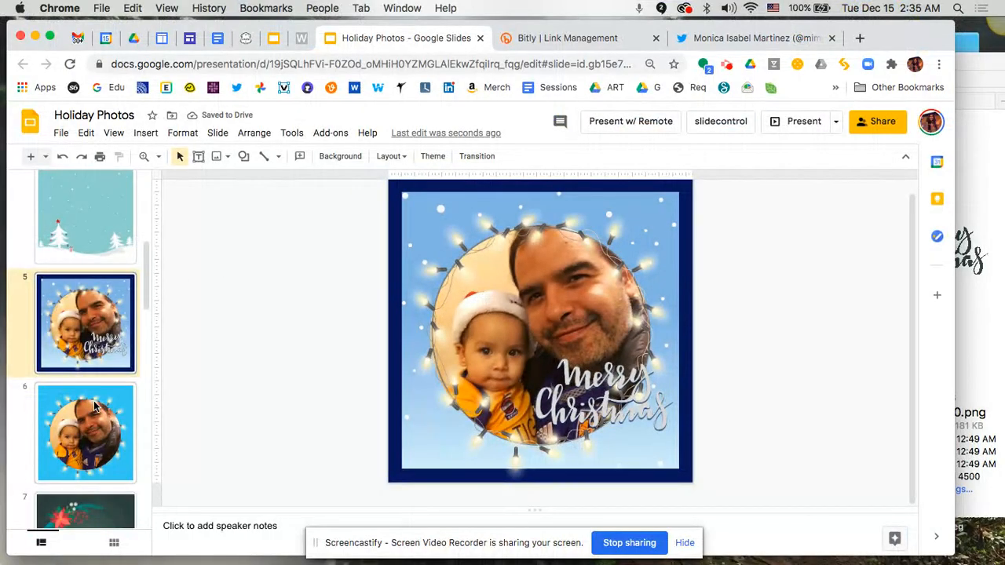
click(94, 405)
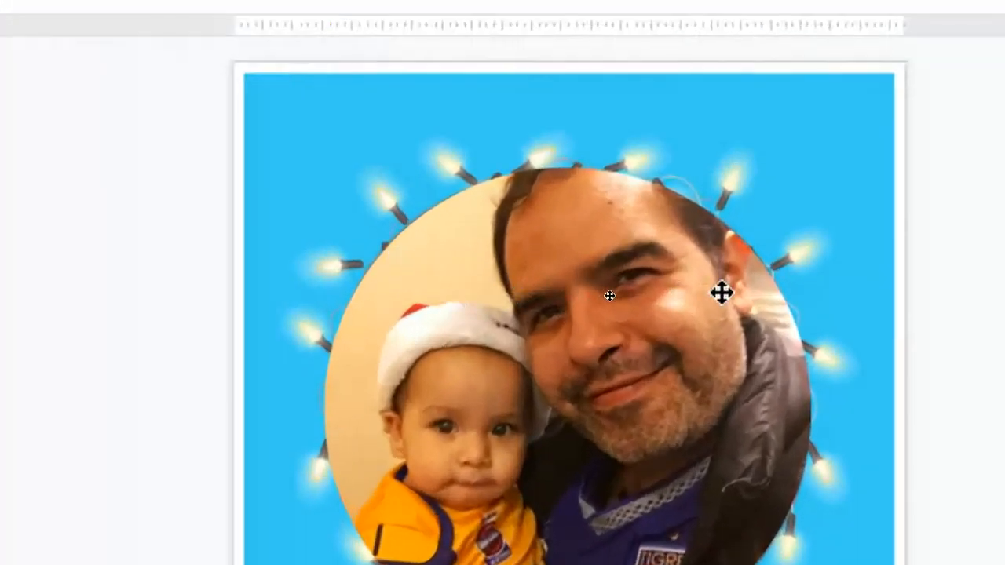
click(537, 275)
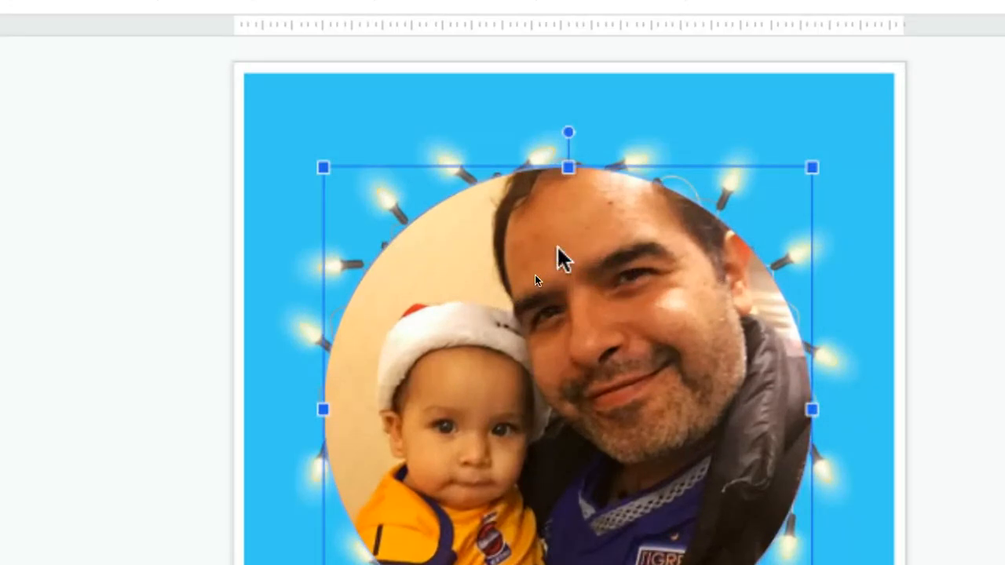
click(206, 320)
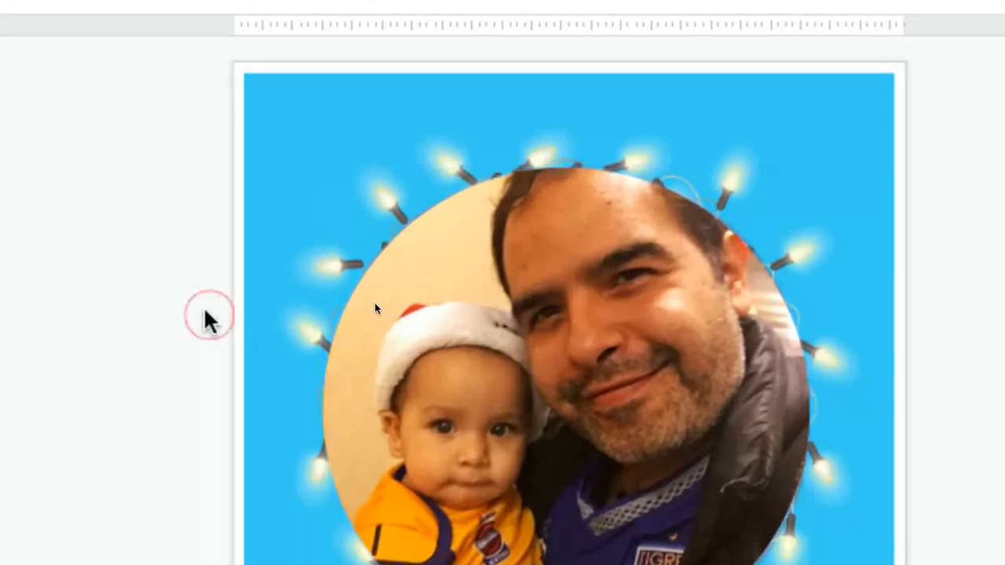
click(546, 365)
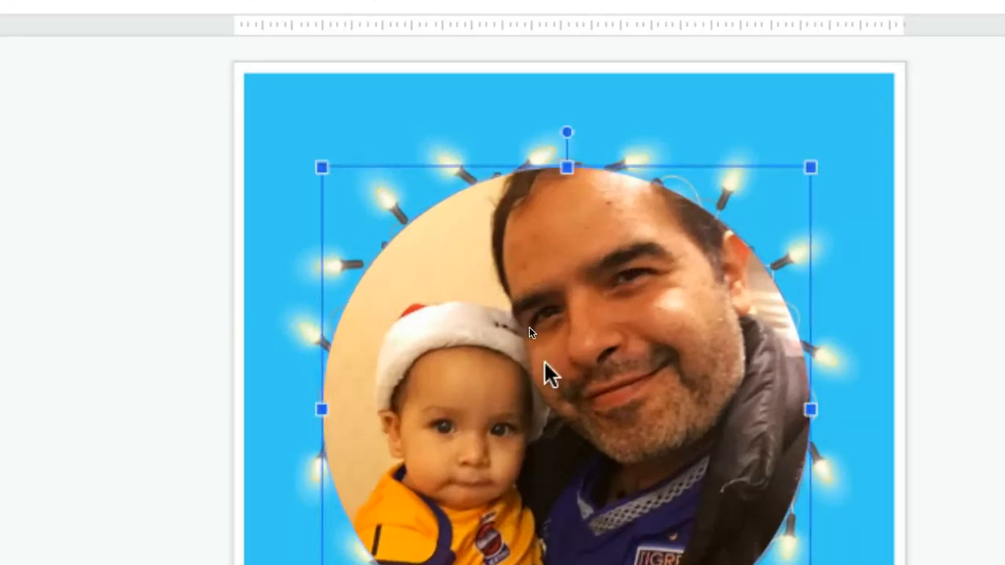
click(188, 279)
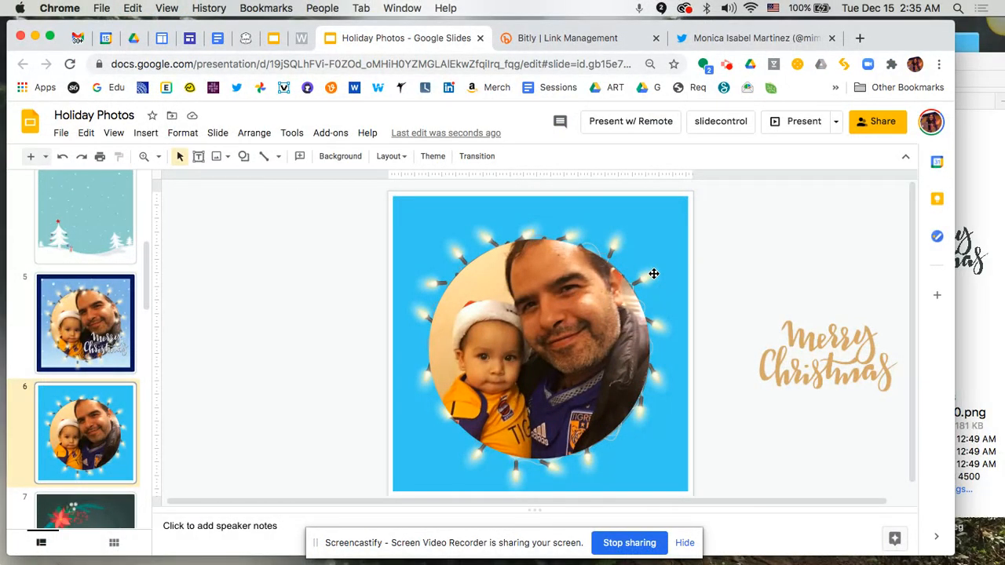
Step: Try to bring the string lights on slide 6 in front of the circular photo of the man and baby
click(615, 241)
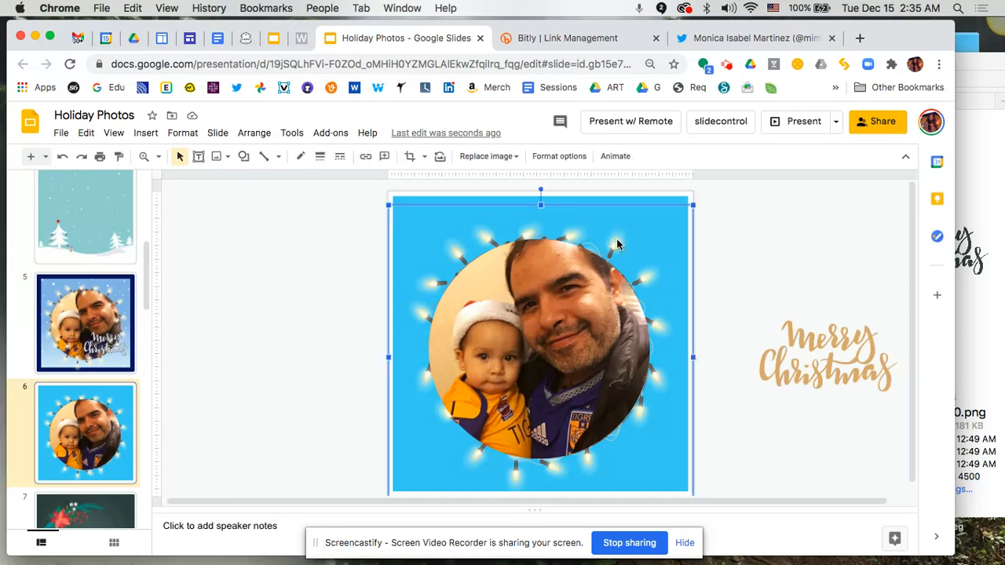
right_click(617, 244)
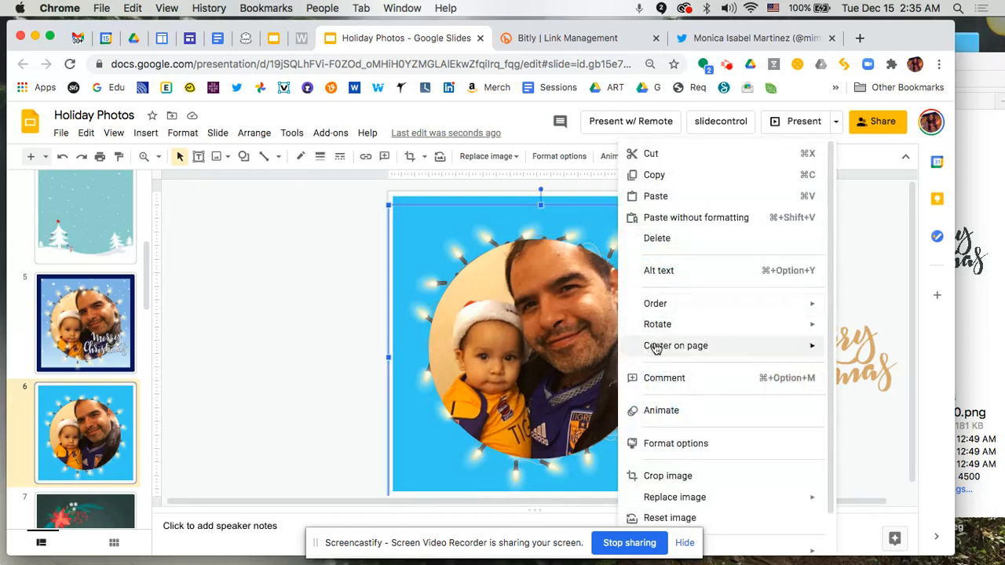
mouse_move(645, 303)
click(554, 313)
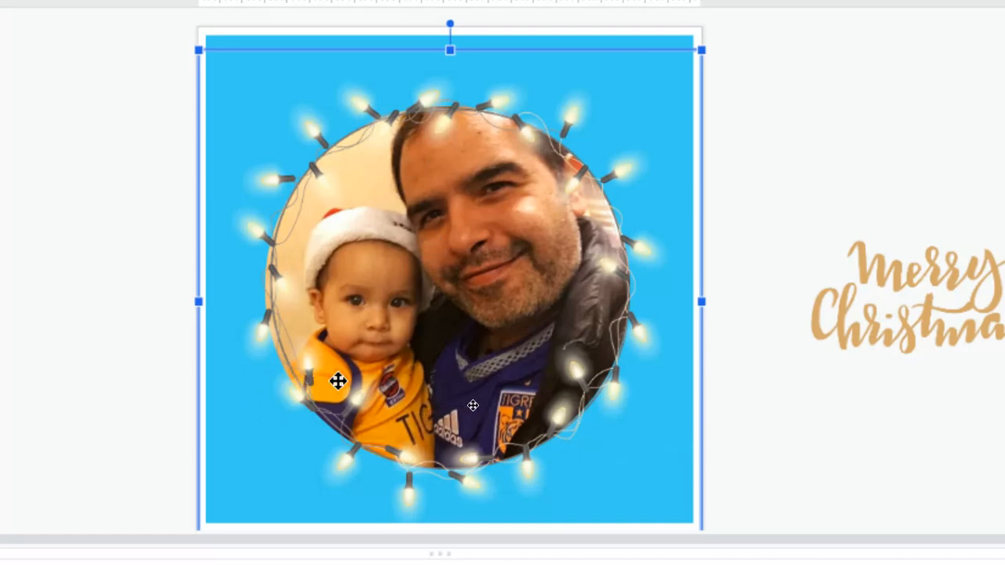
Step: Shrink the circular photo of the man and baby slightly from its lower-left corner so it fits inside the ring of lights
scroll(337, 381, down, 1)
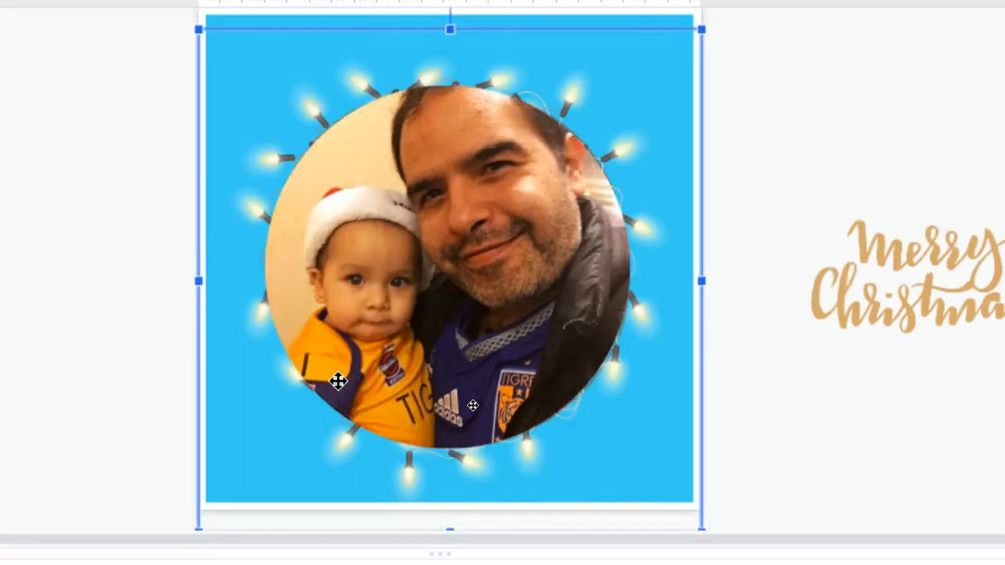
click(299, 348)
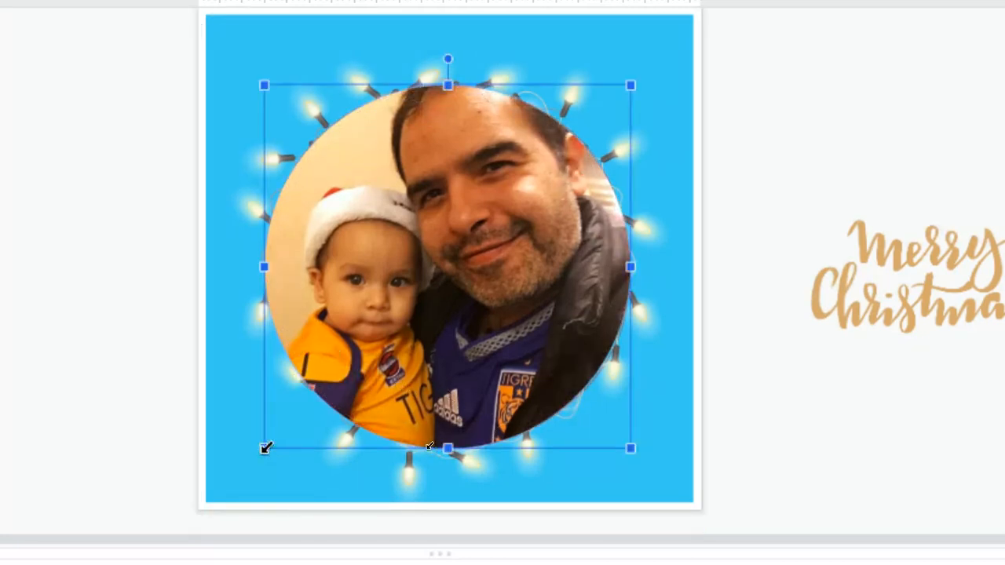
drag(263, 448, 270, 450)
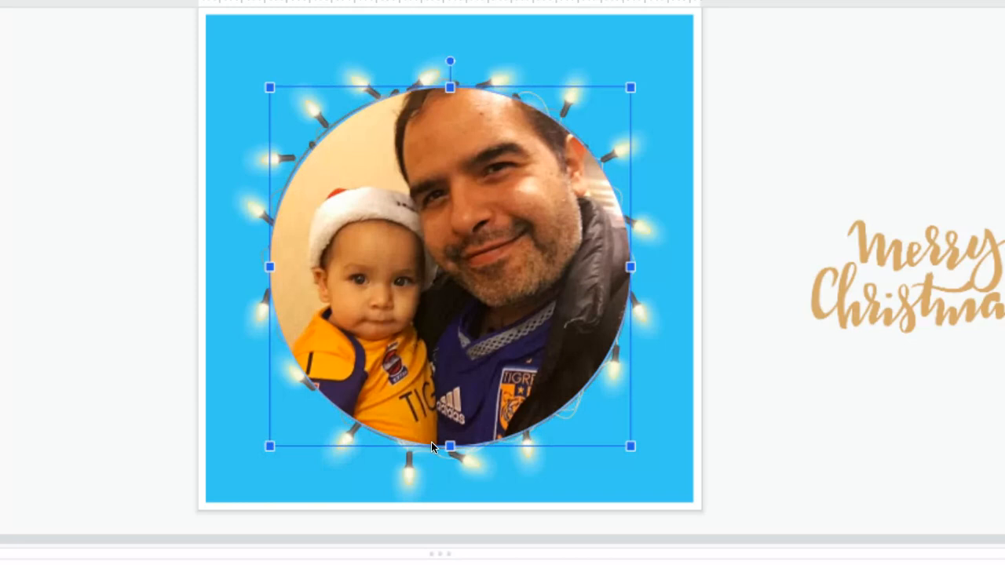
Step: Bring the string lights in front of the resized circular photo and deselect them
click(251, 204)
right_click(251, 208)
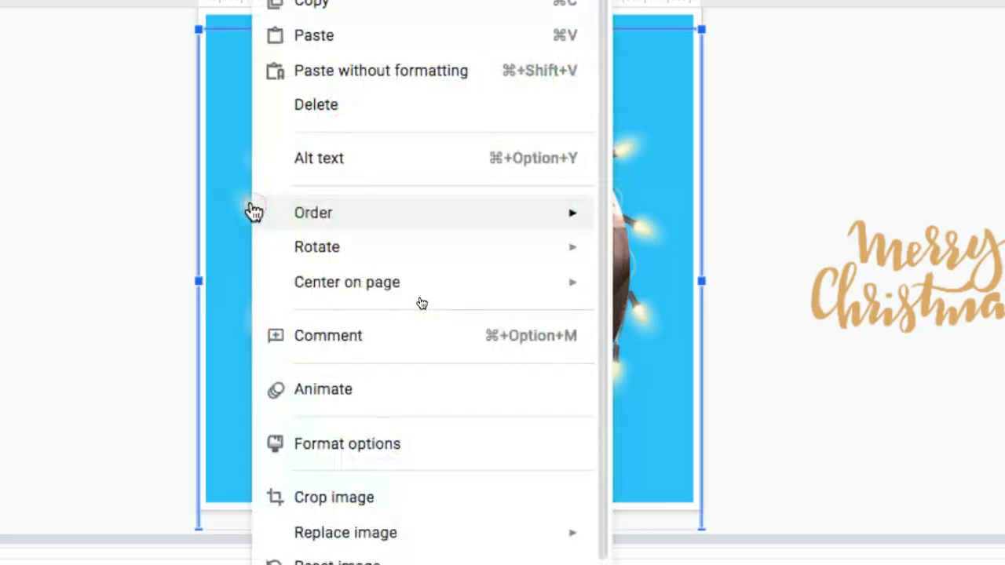
mouse_move(324, 213)
click(635, 221)
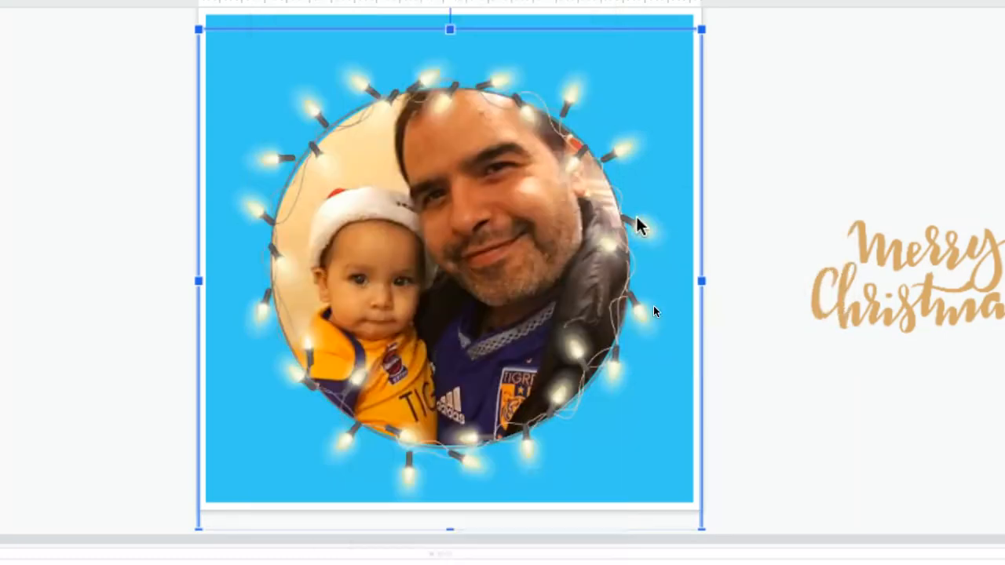
click(755, 259)
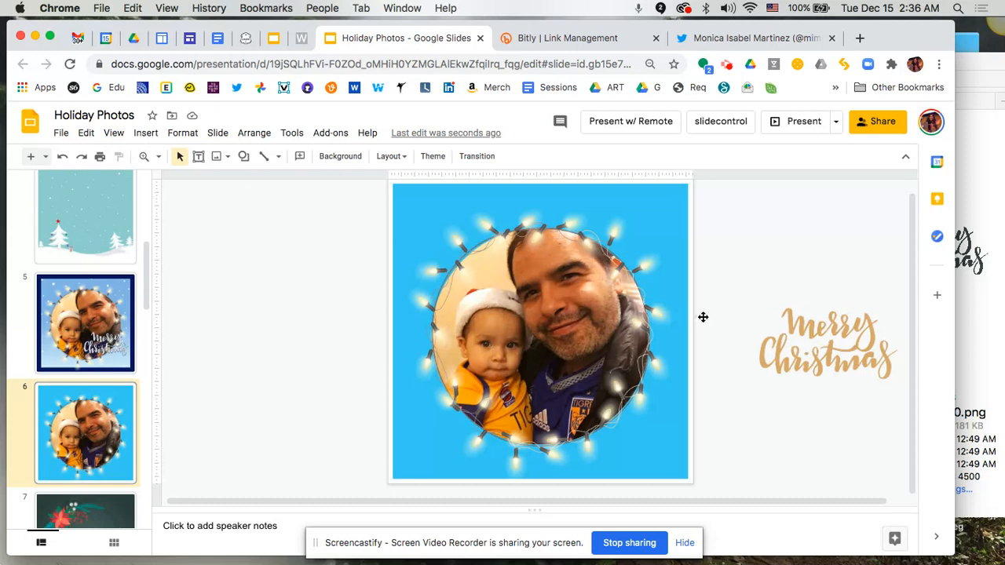
Step: Try to place the gold Merry Christmas lettering over the lower-right part of the photo, and undo the move
click(825, 359)
drag(857, 360, 636, 428)
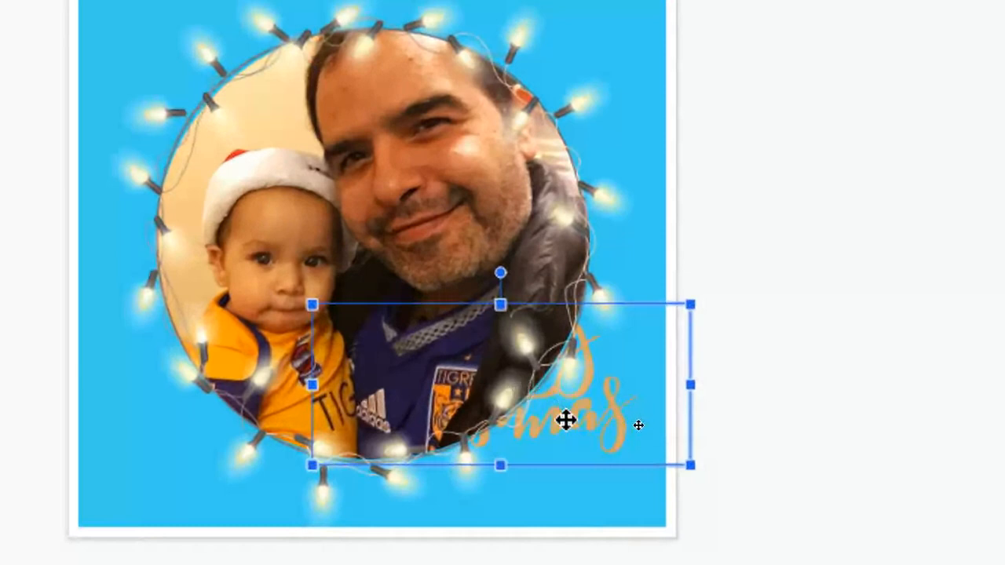
right_click(612, 432)
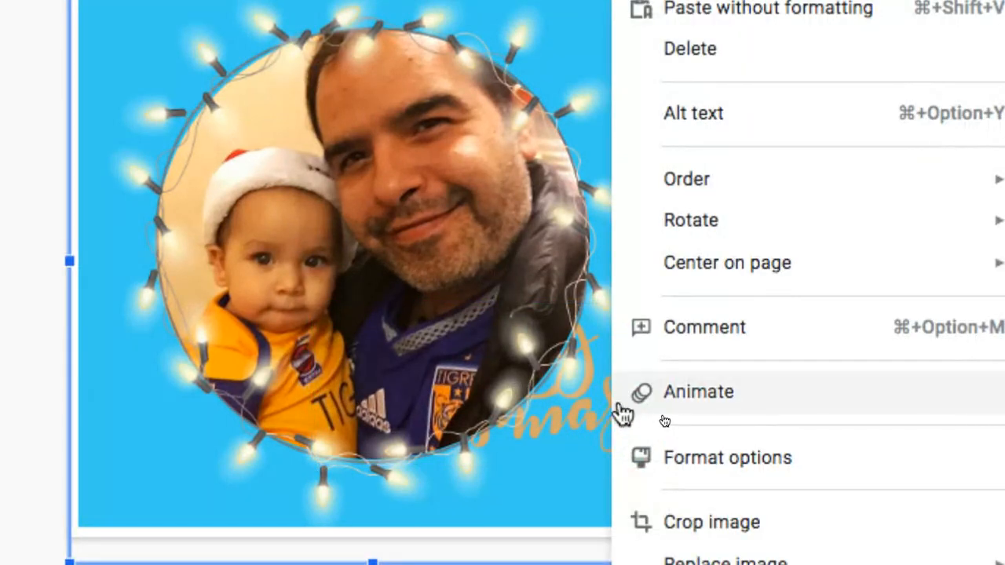
key(super+z)
click(744, 409)
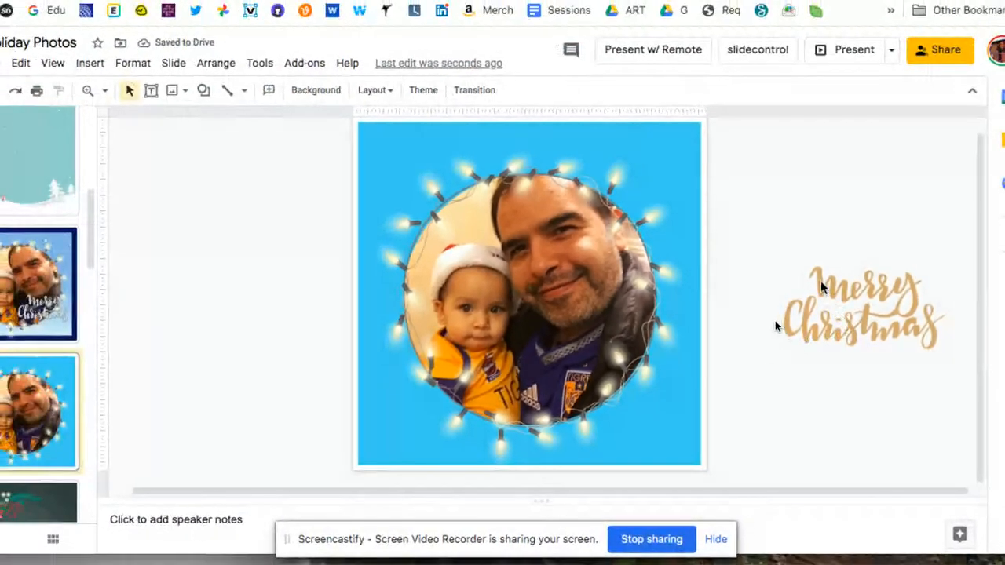
Step: Move the Merry Christmas lettering to the slide's right edge and bring it to the front
click(773, 325)
drag(811, 285, 723, 316)
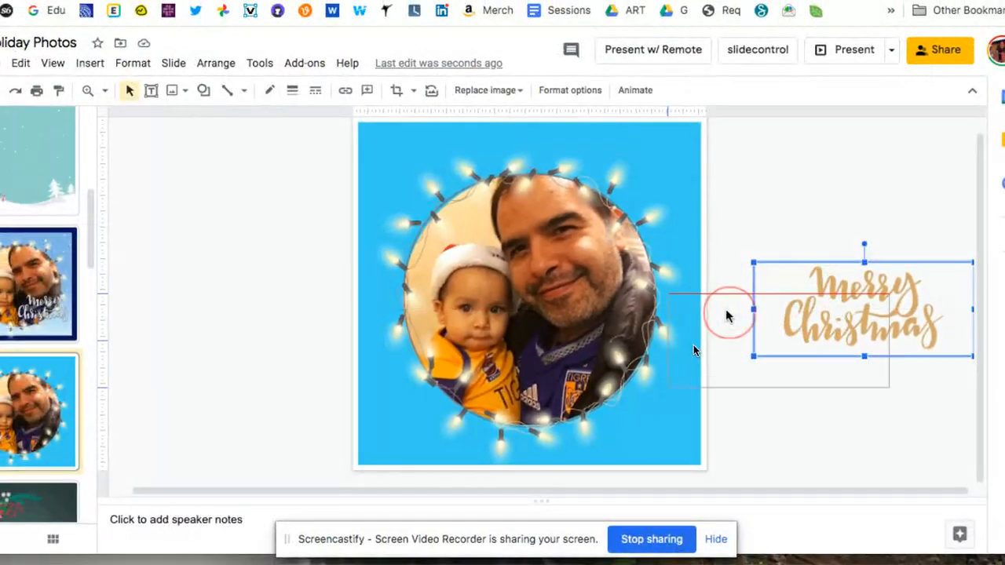
right_click(758, 330)
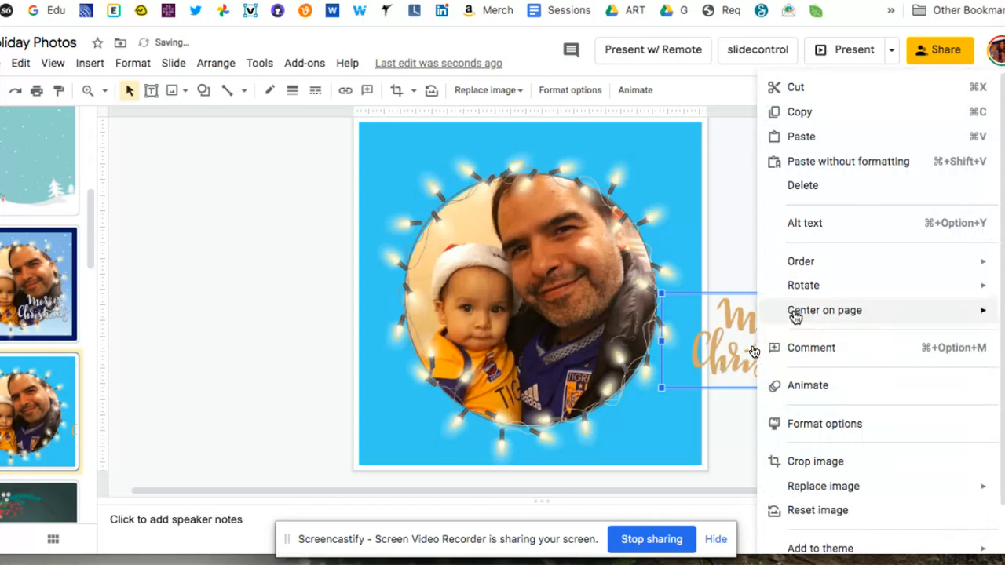
mouse_move(793, 262)
click(698, 267)
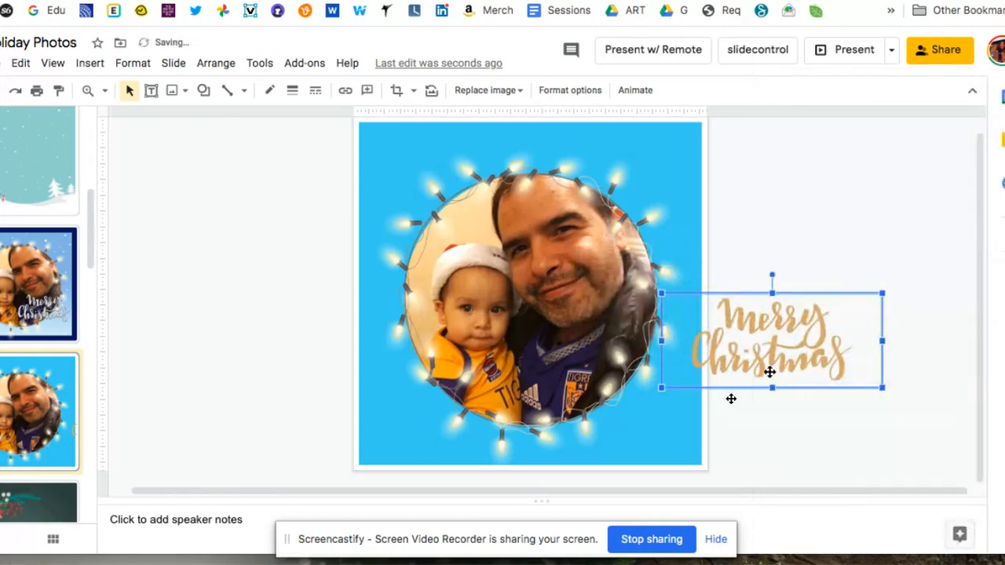
Step: Position the Merry Christmas lettering over the lower-right part of the circular photo and fine-tune its placement in small steps
drag(820, 367, 642, 425)
key(Left)
key(Left)
key(Down)
key(Down)
key(Up)
key(Right)
key(Right)
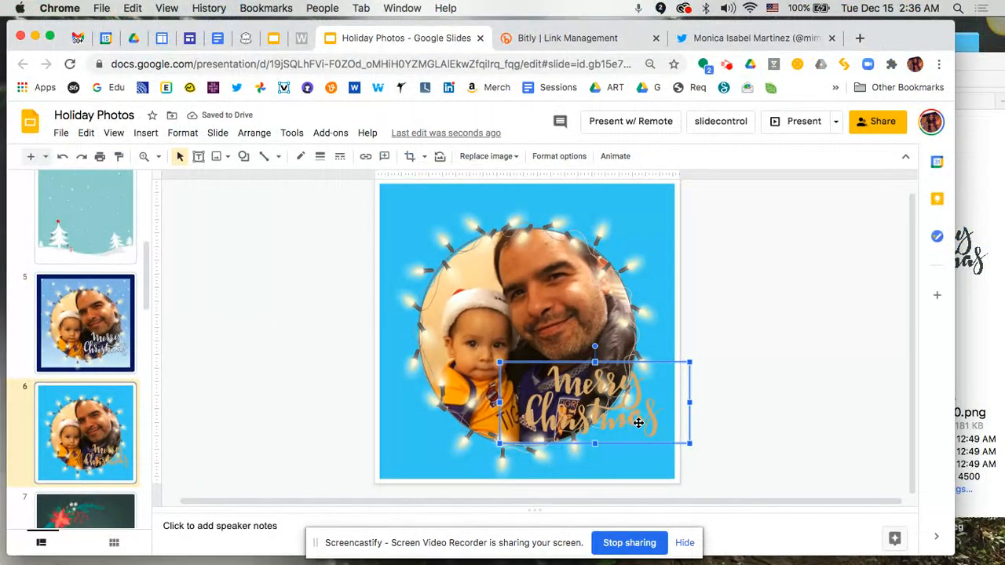
key(Left)
key(Left)
key(Left)
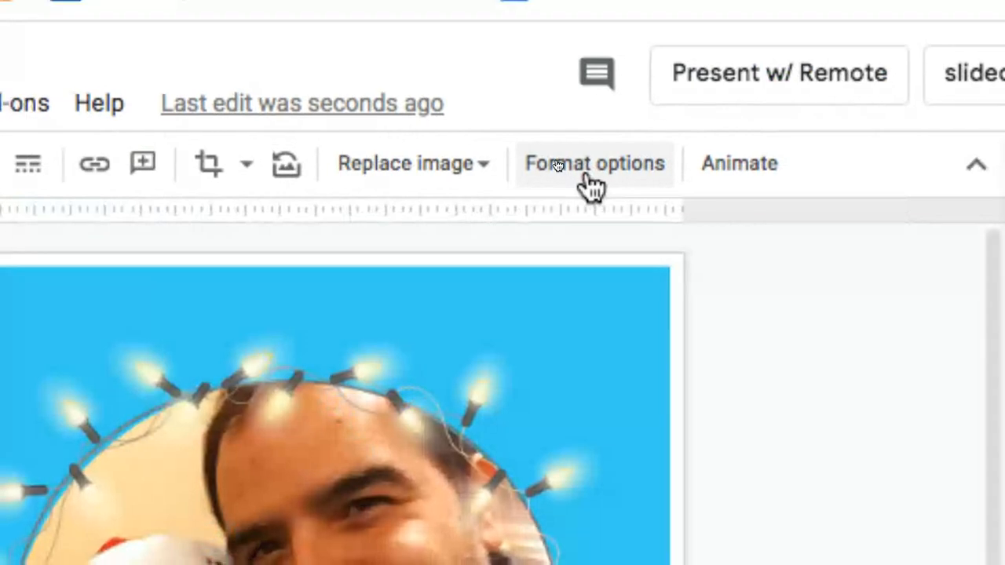
Step: Open the format options for the Merry Christmas lettering, with the Drop shadow settings collapsed and the Recolor settings expanded
click(590, 165)
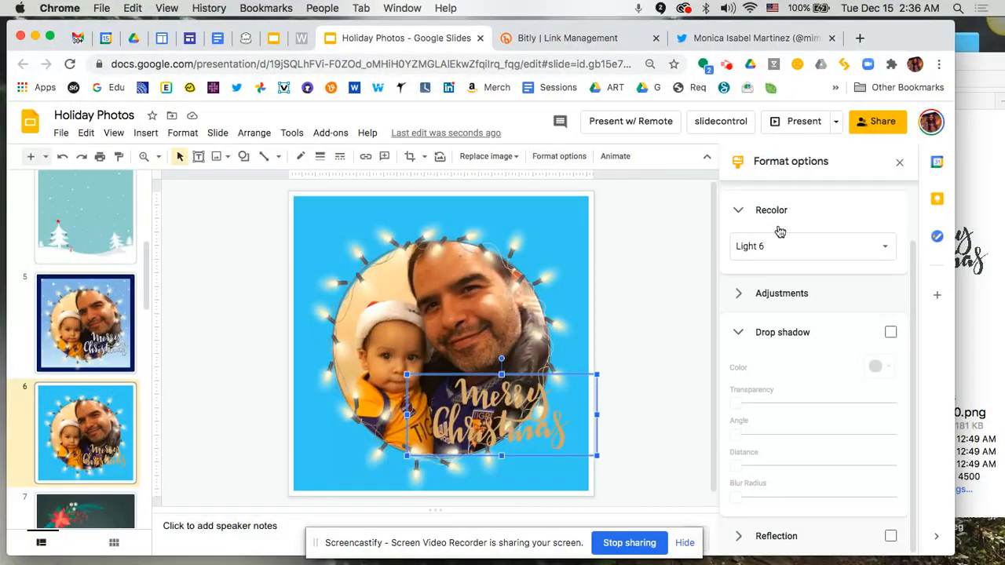
click(738, 336)
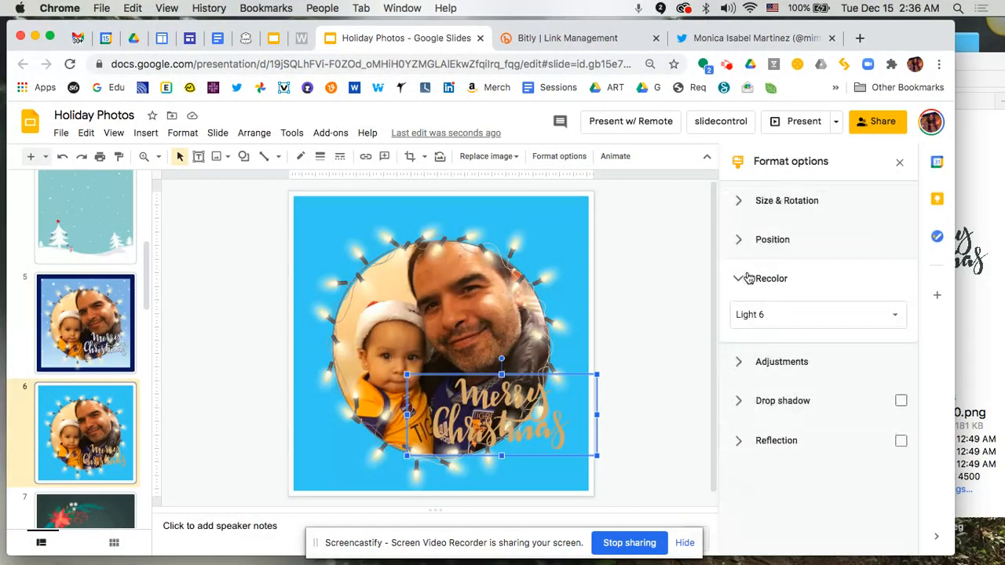
click(740, 281)
click(739, 281)
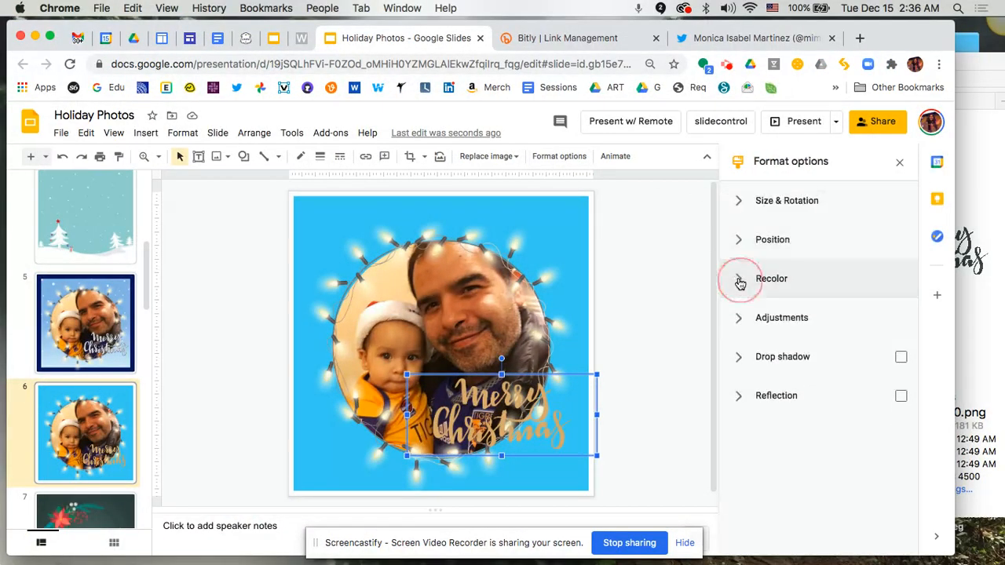
Step: Try the Light 2, Light 1 and Light 6 recolors on the Merry Christmas lettering
click(891, 318)
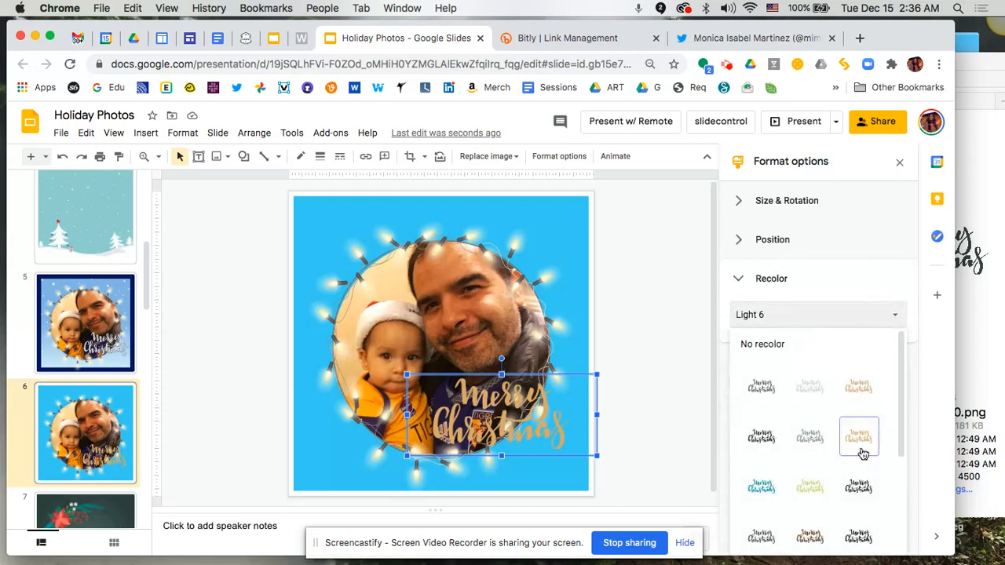
scroll(859, 455, down, 3)
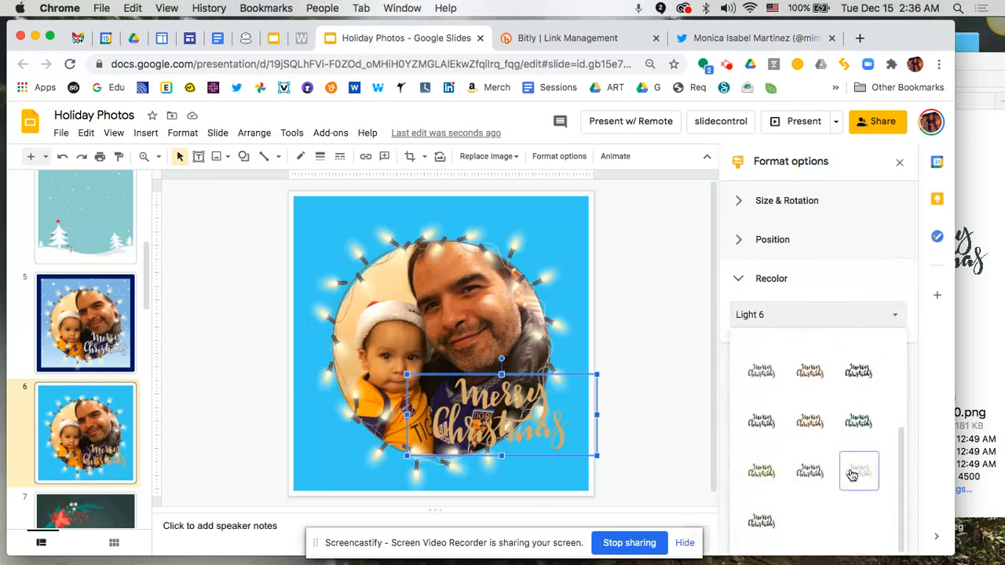
scroll(811, 476, up, 3)
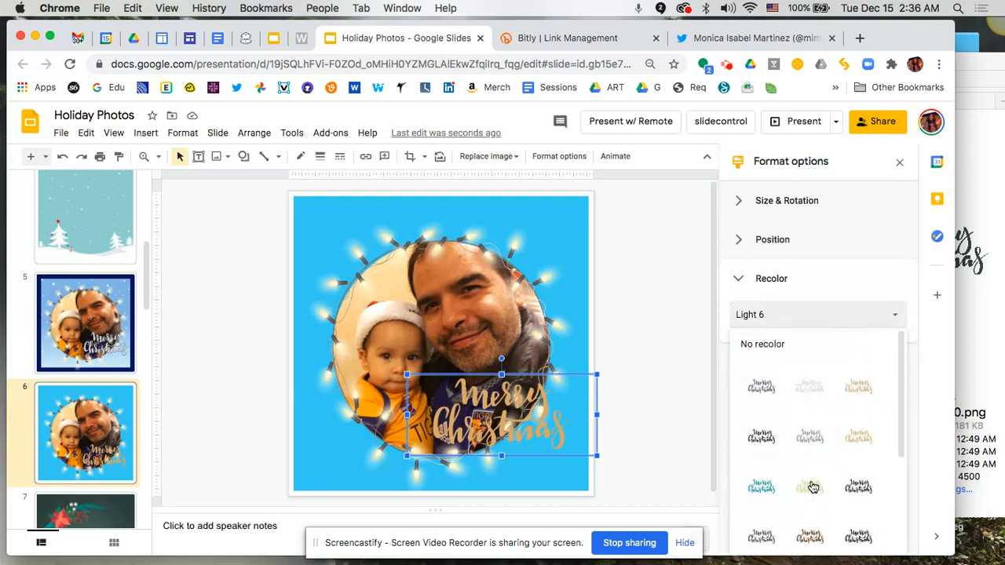
click(808, 389)
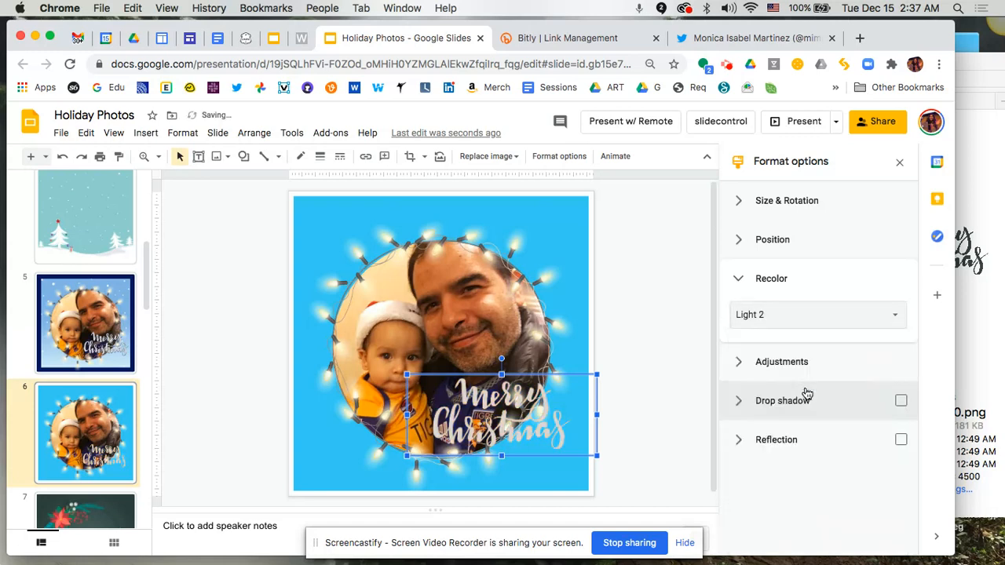
click(816, 317)
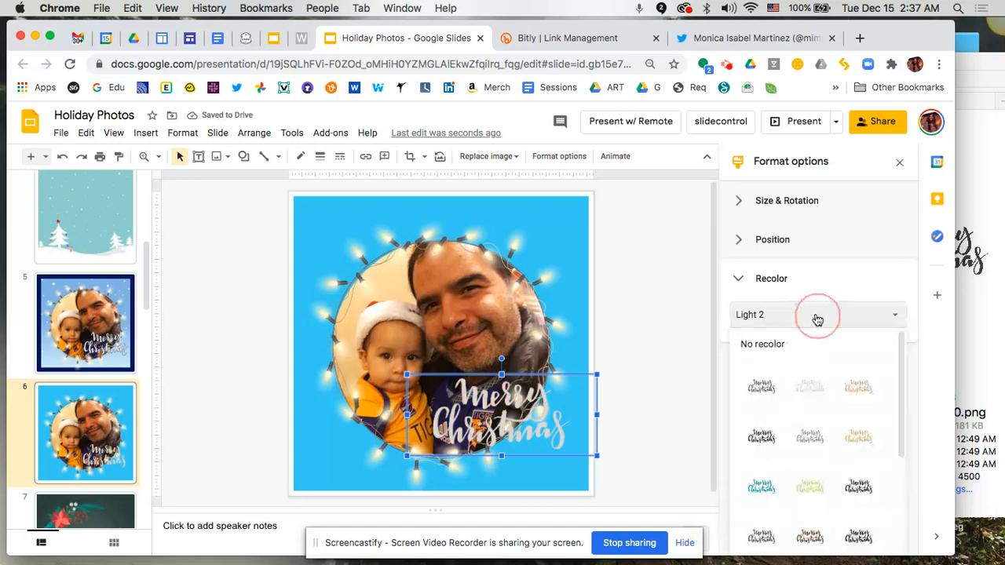
click(760, 392)
click(848, 316)
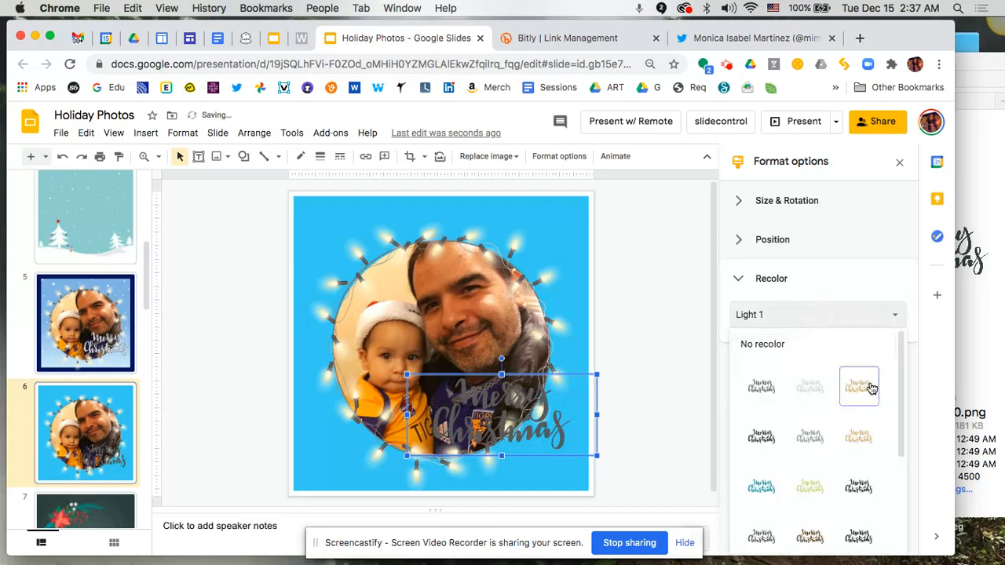
click(871, 389)
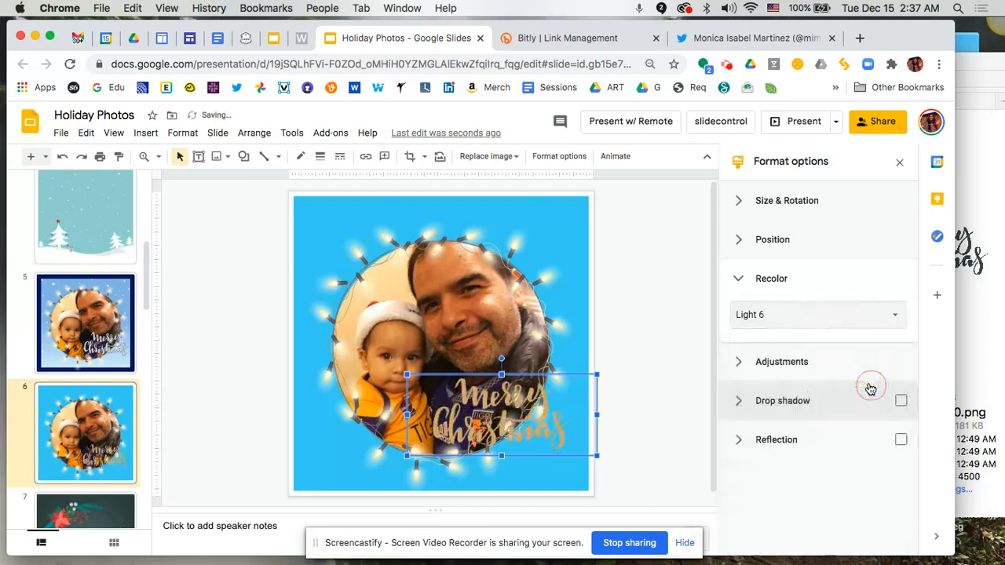
click(841, 323)
click(858, 441)
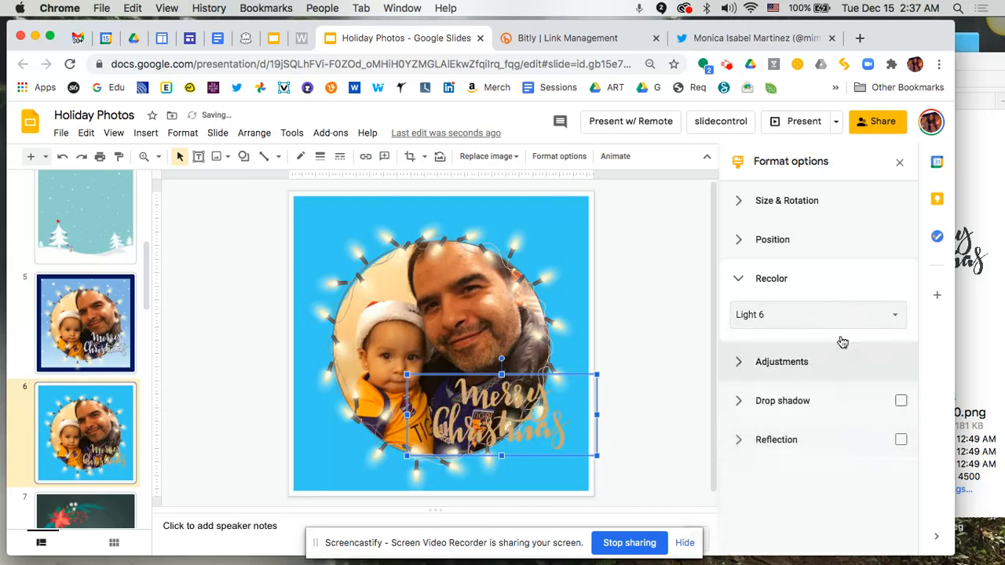
Step: Try the Light 7 and Dark 6 recolors on the Merry Christmas lettering, and set it back to Light 6
click(837, 321)
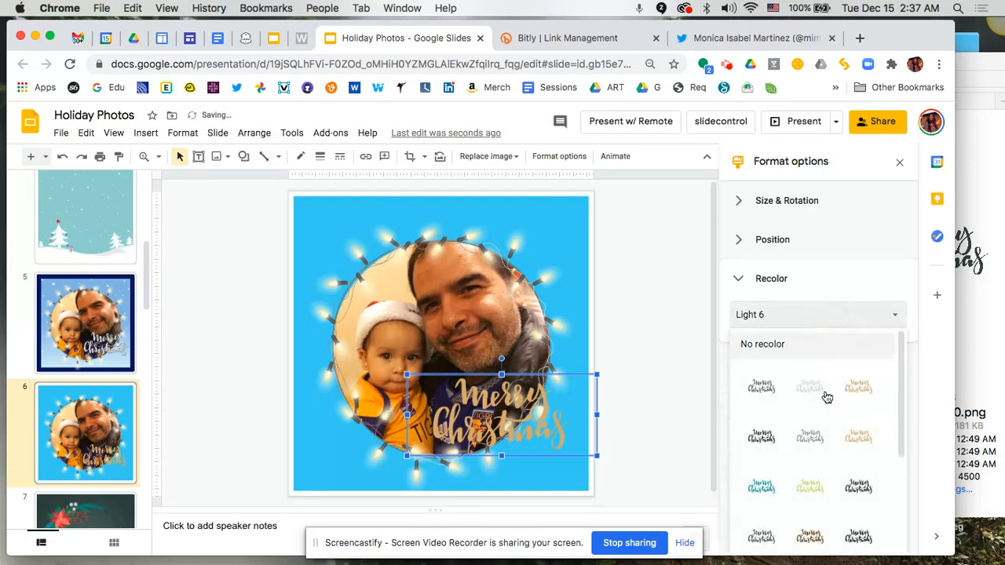
click(768, 485)
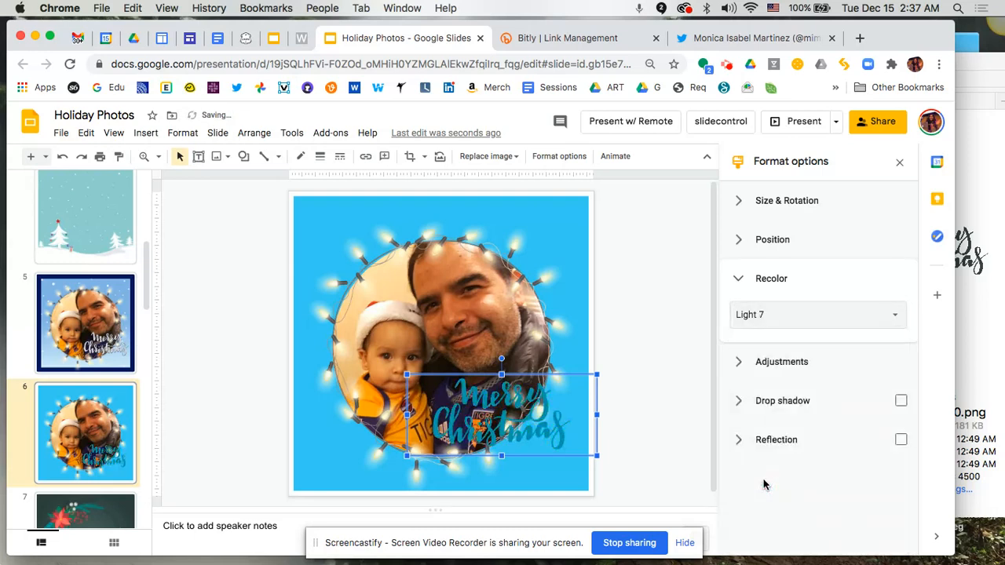
click(817, 316)
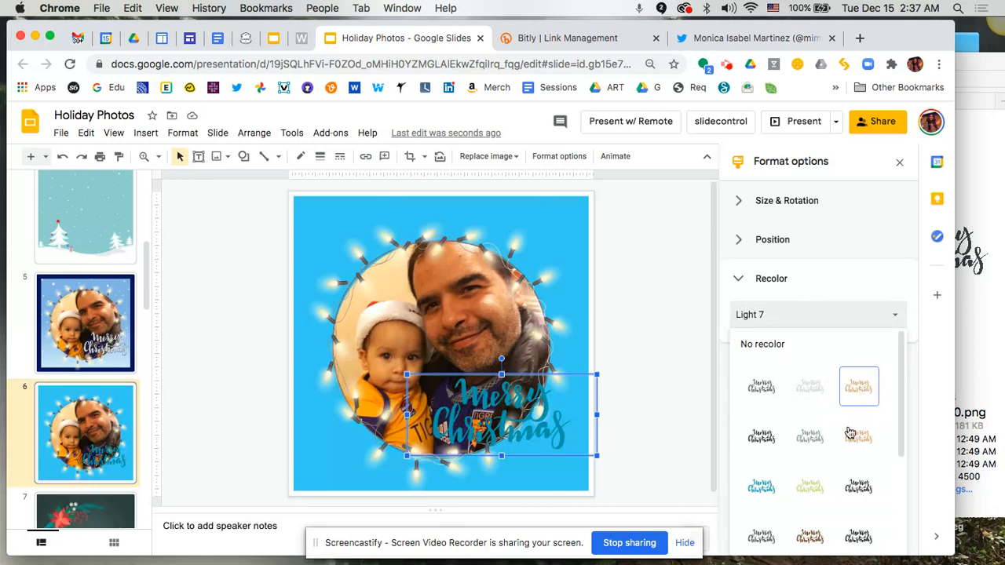
click(817, 534)
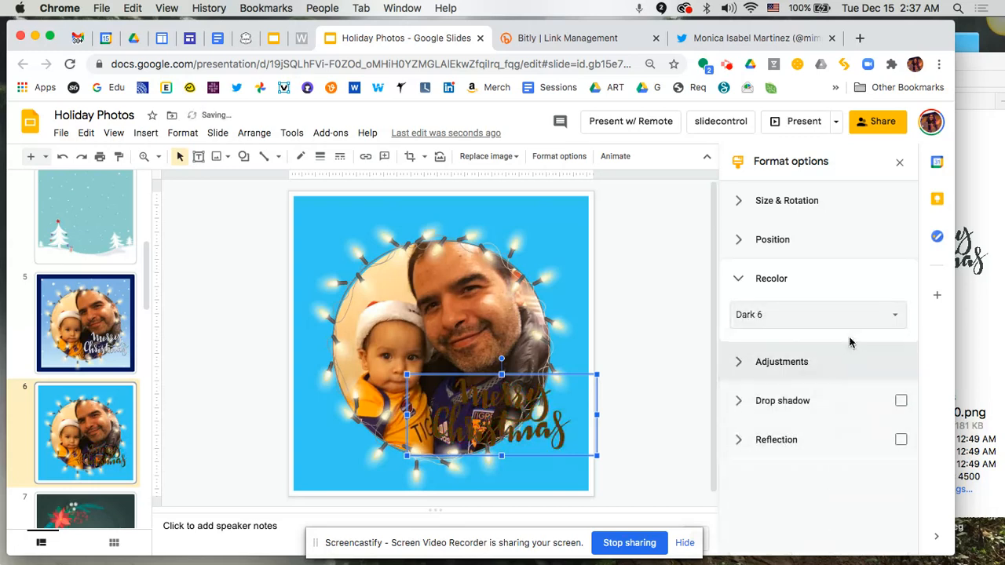
click(845, 324)
click(859, 386)
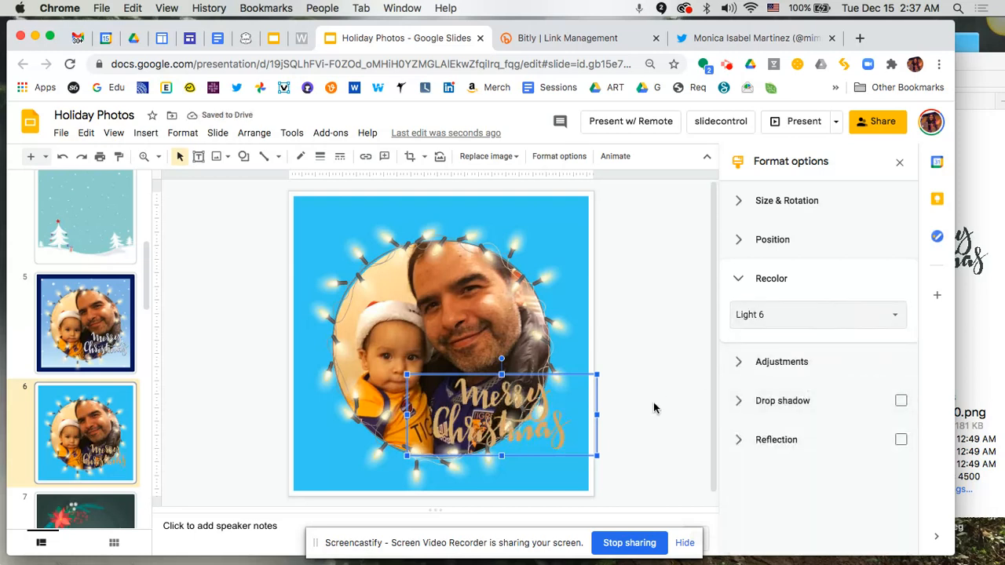
Step: Nudge the Merry Christmas lettering slightly up and left over the lower-right part of the photo
key(Up)
key(Up)
key(Up)
key(Up)
key(Up)
key(Up)
key(Up)
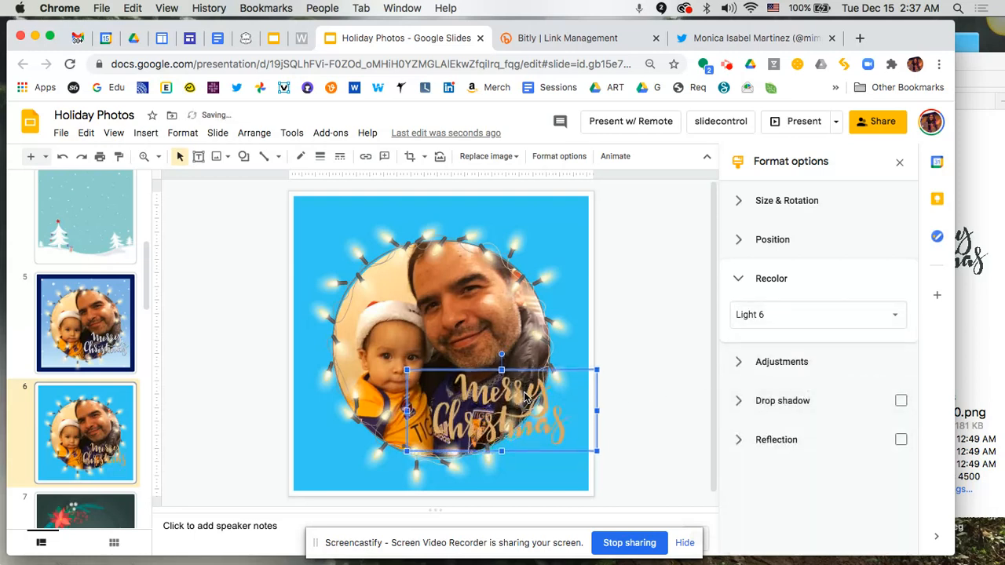
key(Down)
key(Down)
key(Down)
key(Left)
key(Left)
key(Left)
key(Right)
key(Right)
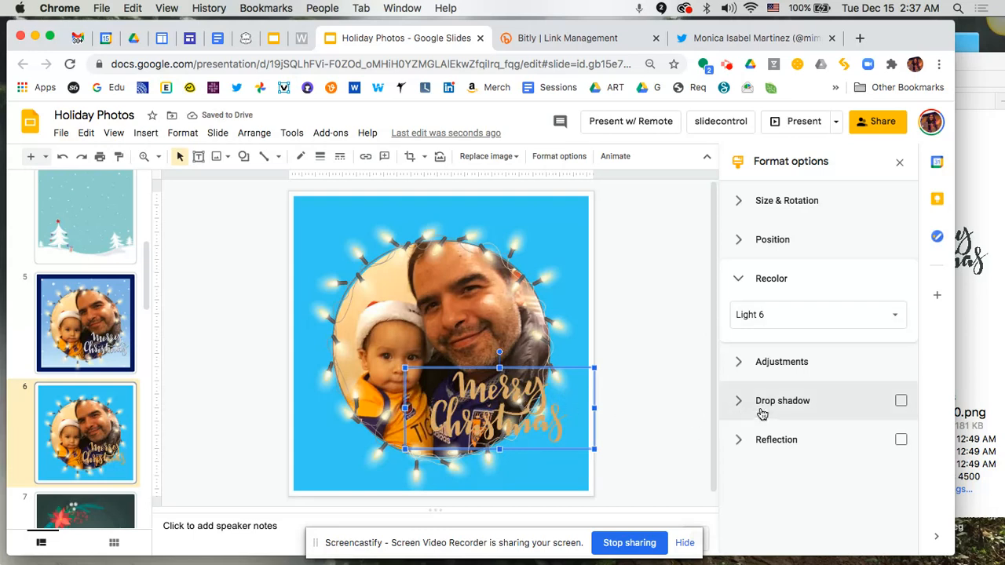
Step: Add a drop shadow to the Merry Christmas lettering, using the custom dark blue color and a slightly larger distance
click(901, 403)
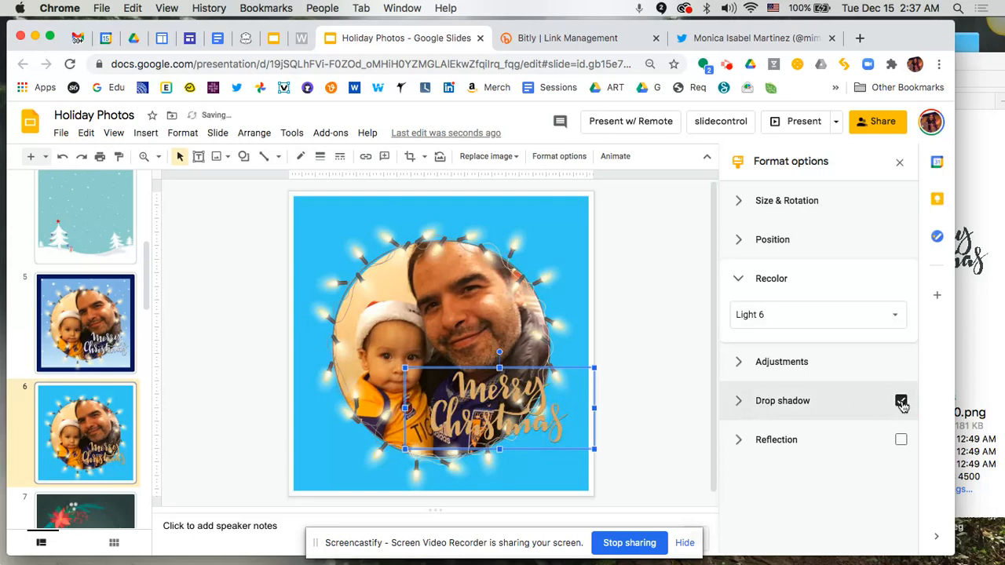
click(738, 404)
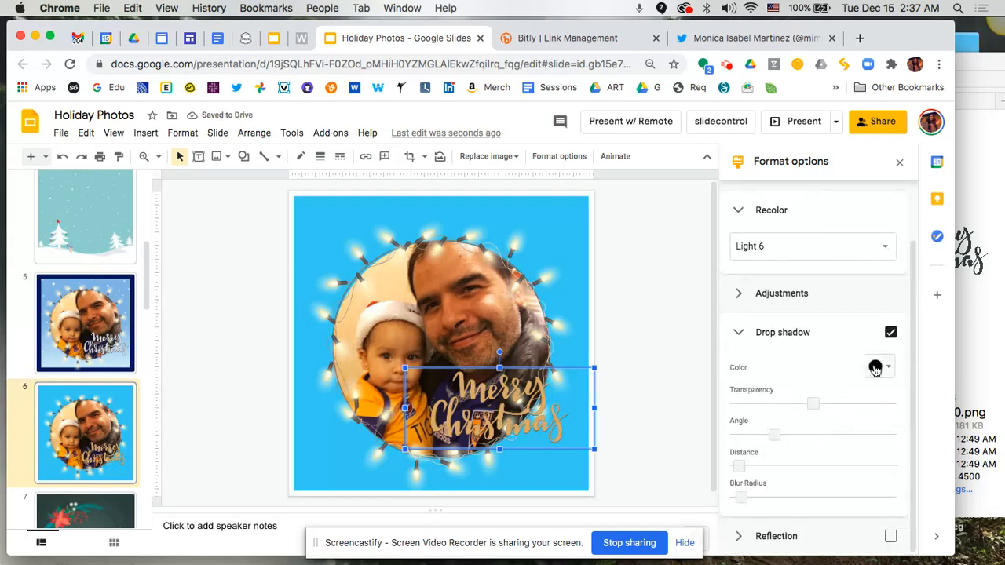
click(879, 367)
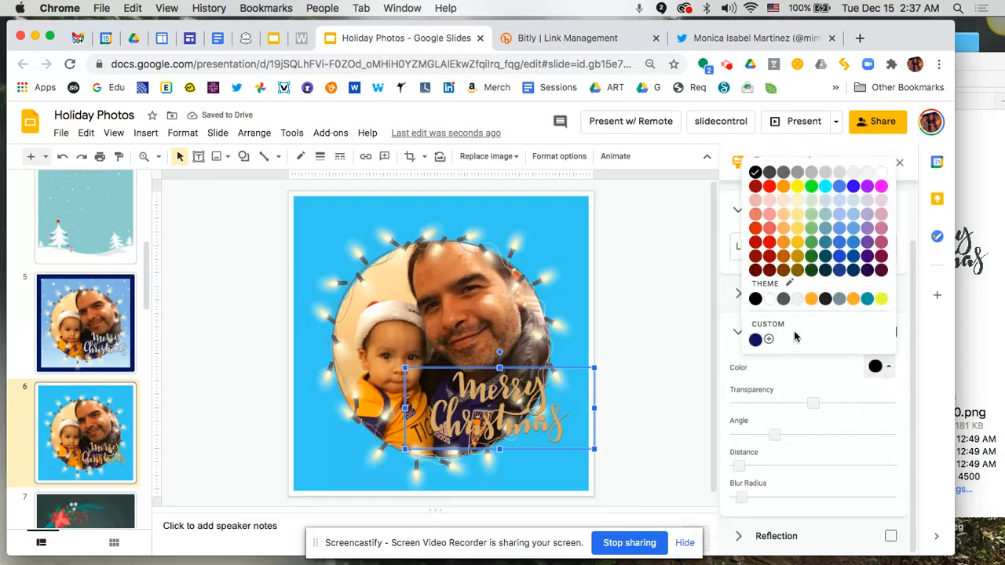
click(755, 341)
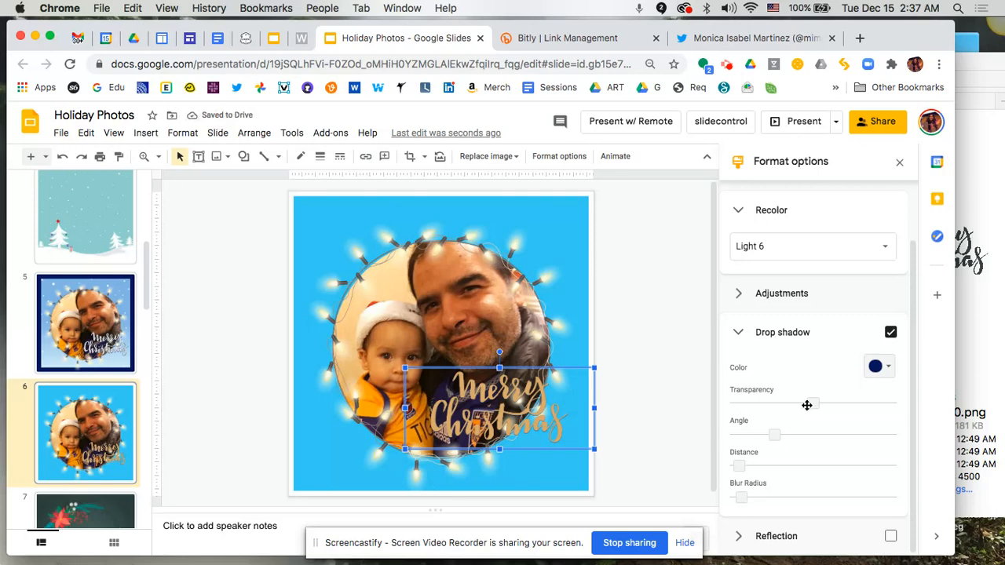
mouse_move(739, 464)
mouse_down()
mouse_move(766, 465)
mouse_move(750, 465)
mouse_up()
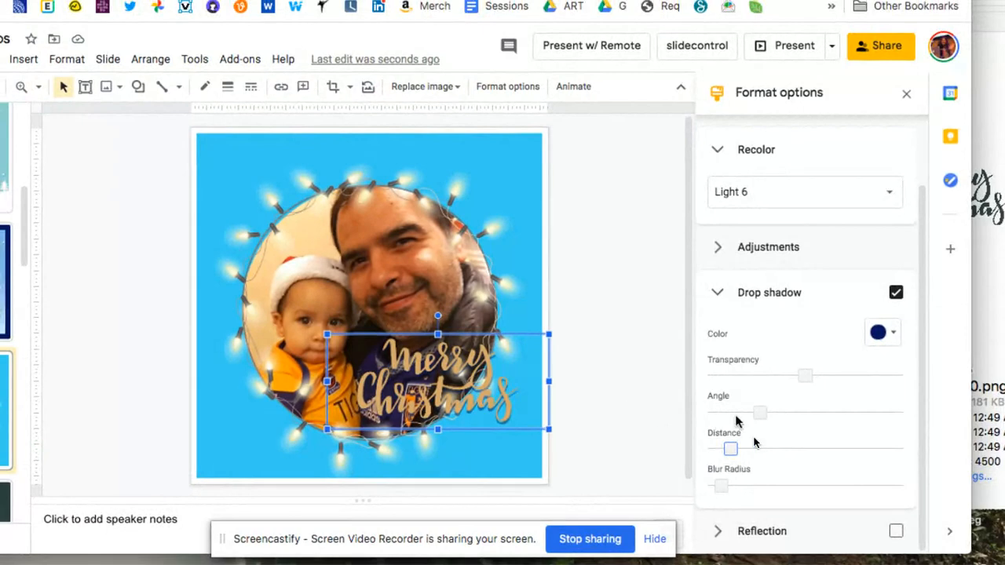
Step: Set the lettering's drop shadow color to black and slightly reduce the shadow's transparency
click(887, 332)
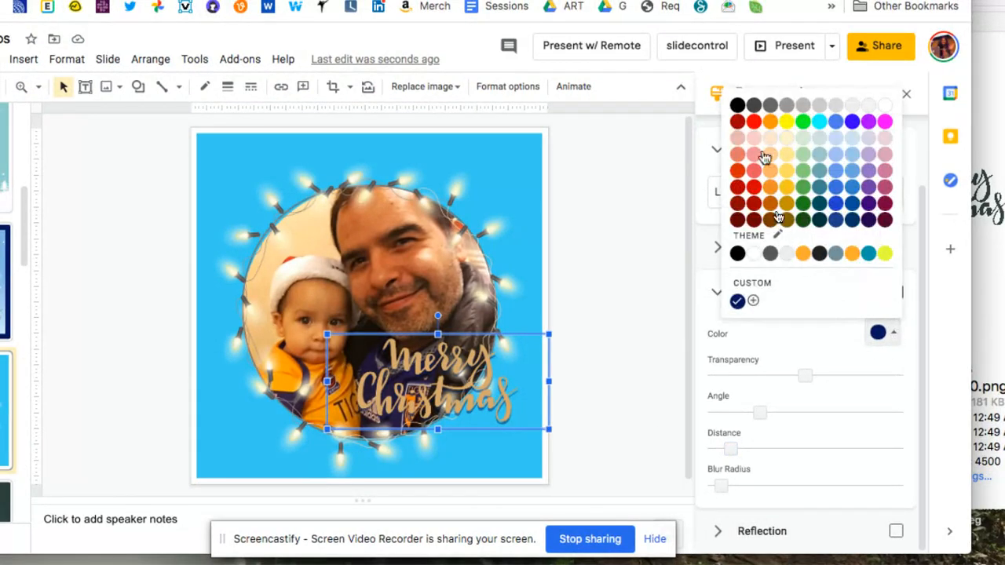
click(737, 104)
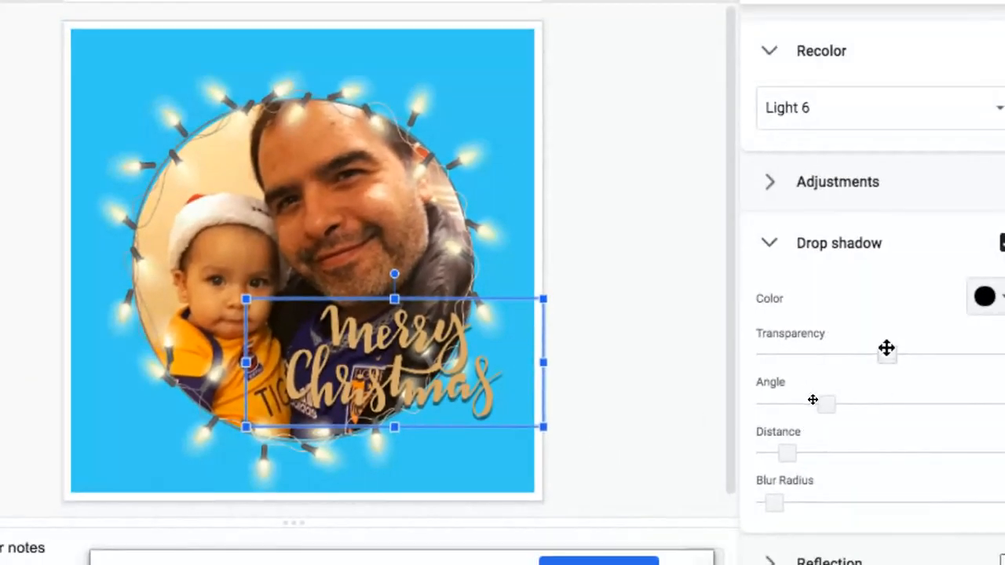
click(887, 352)
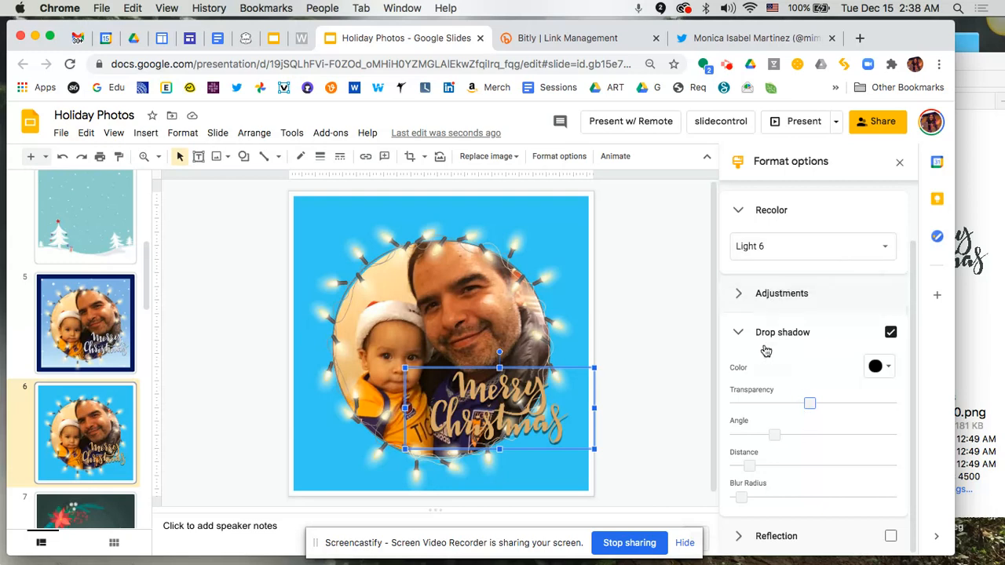
Step: Recolor the Merry Christmas lettering to Light 2, then deselect it and close the format options
click(821, 254)
click(809, 328)
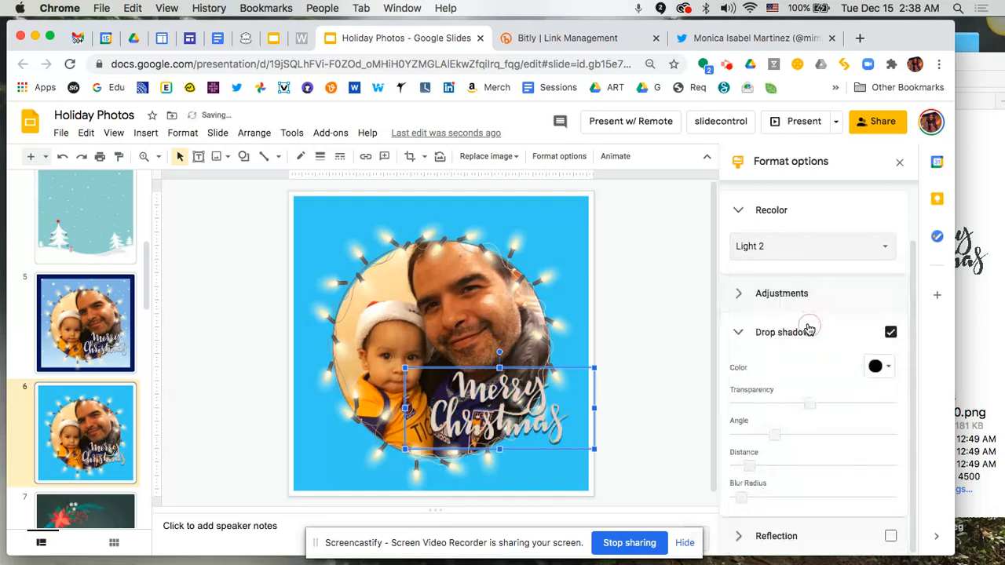
click(662, 401)
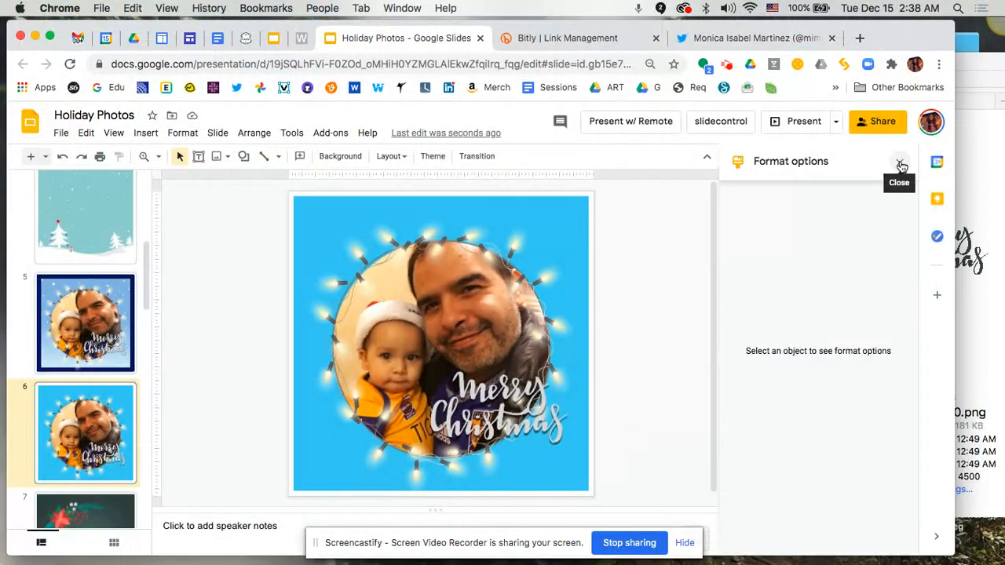
click(901, 164)
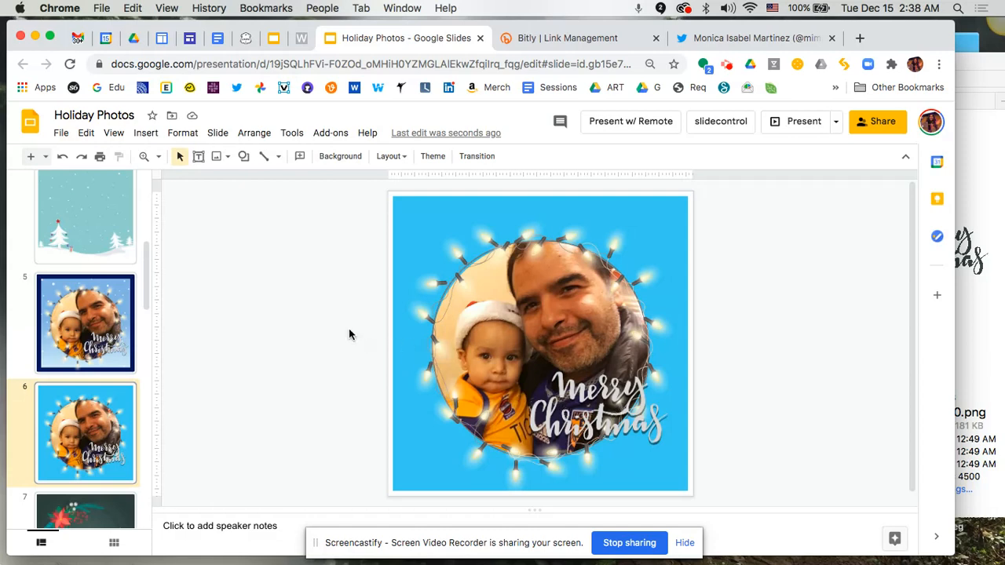
Step: Draw a horizontal rectangle band spanning the full slide width across the middle of the photo
click(243, 158)
mouse_move(271, 181)
click(349, 193)
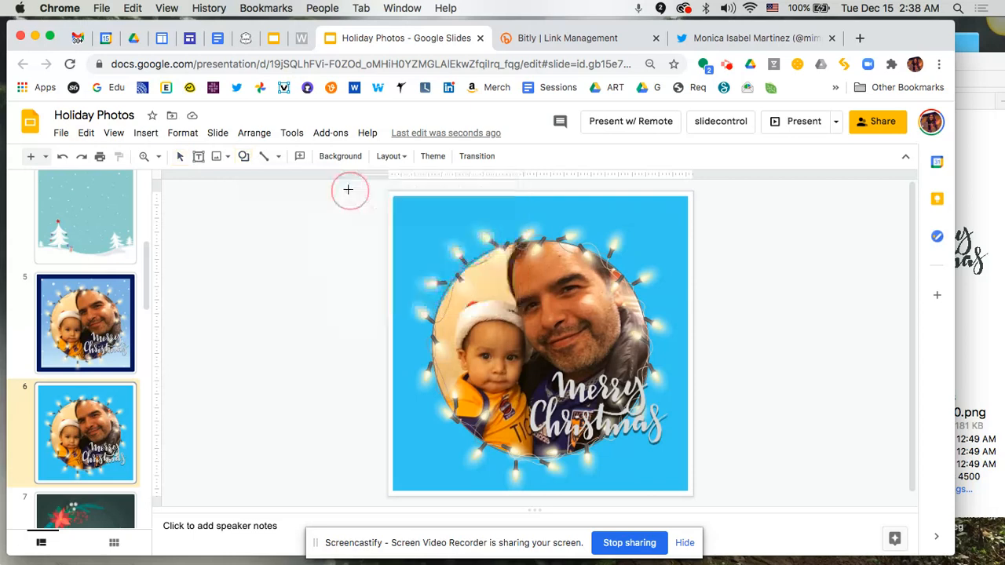
mouse_move(393, 345)
mouse_down()
mouse_move(643, 326)
mouse_move(684, 318)
mouse_move(688, 296)
mouse_up()
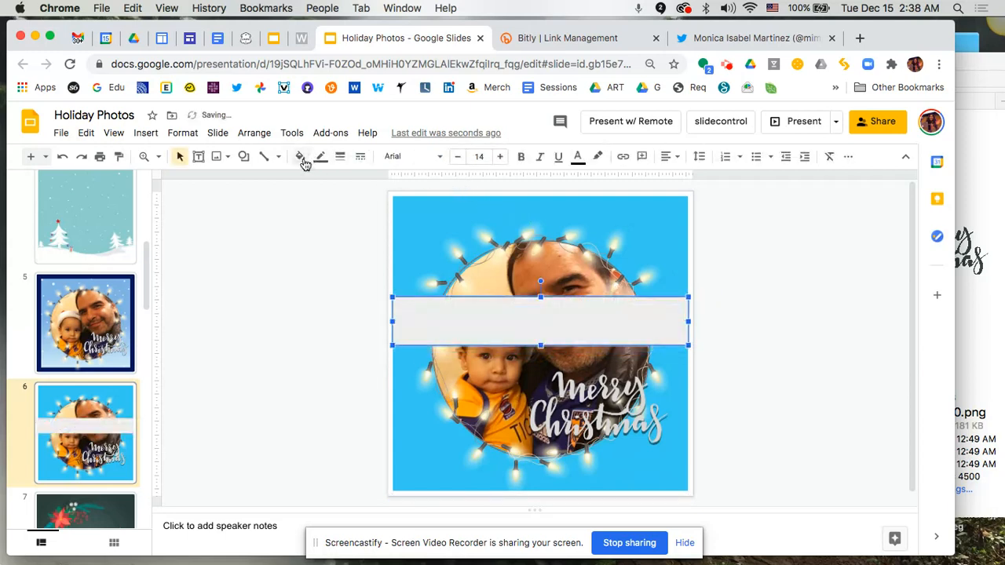